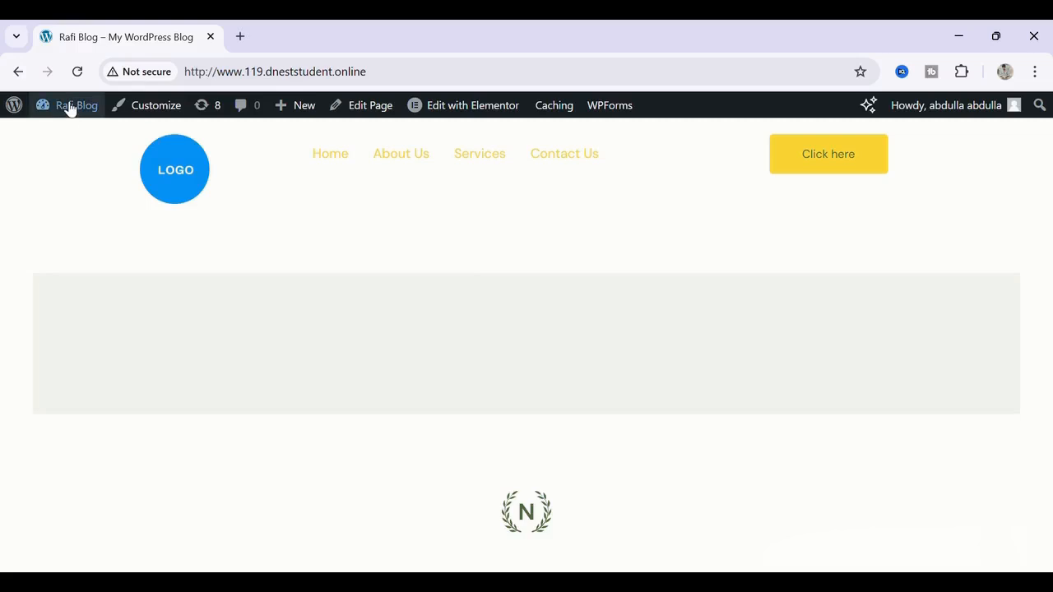
- Go to the WordPress admin dashboard and open UAE's Header & Footer Builder template list
left_click(68, 108)
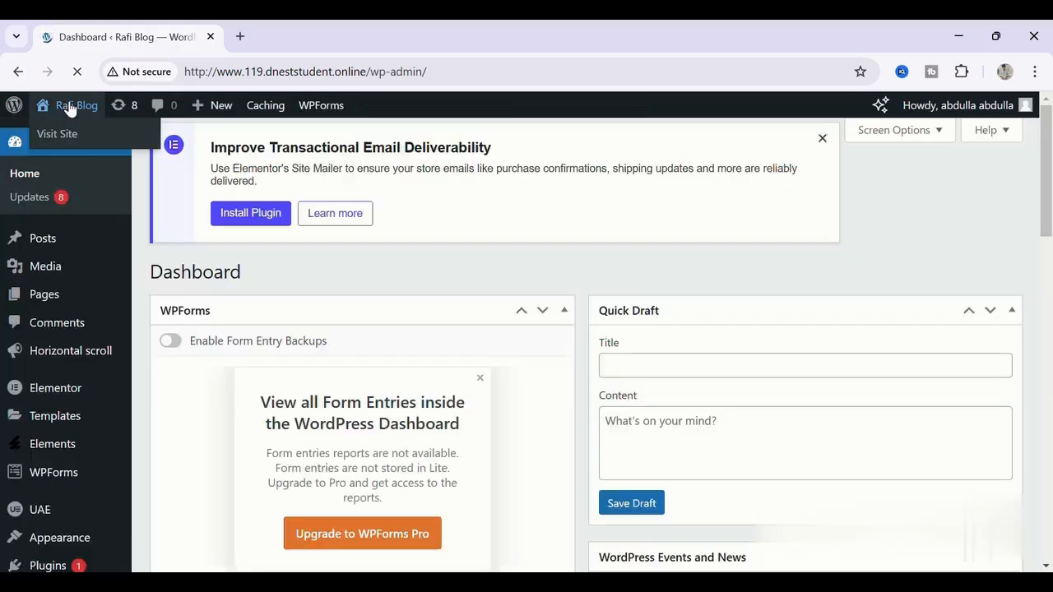
scroll(64, 410, "down", 1)
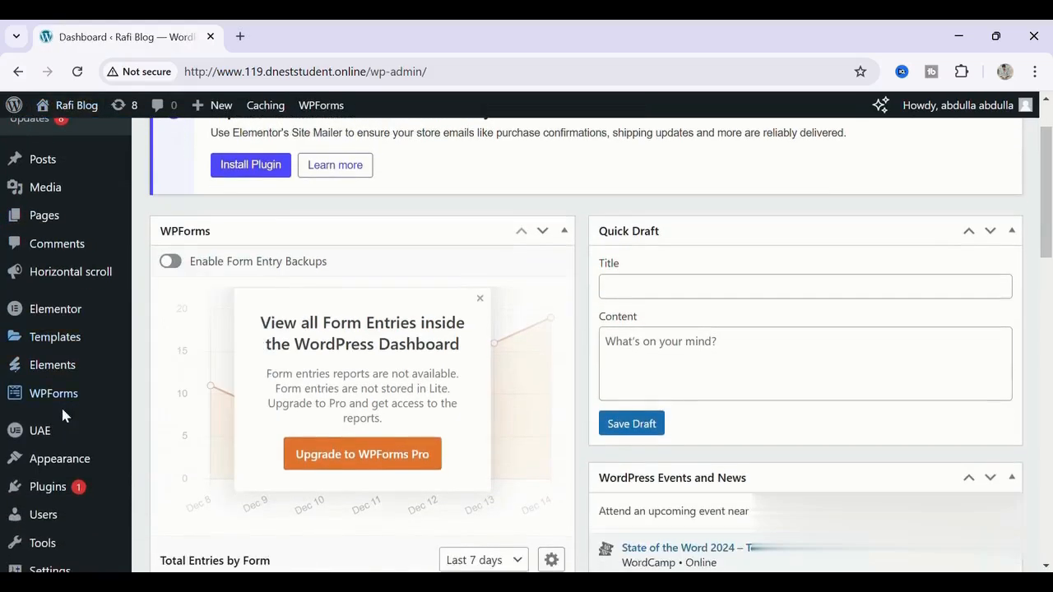
mouse_move(43, 437)
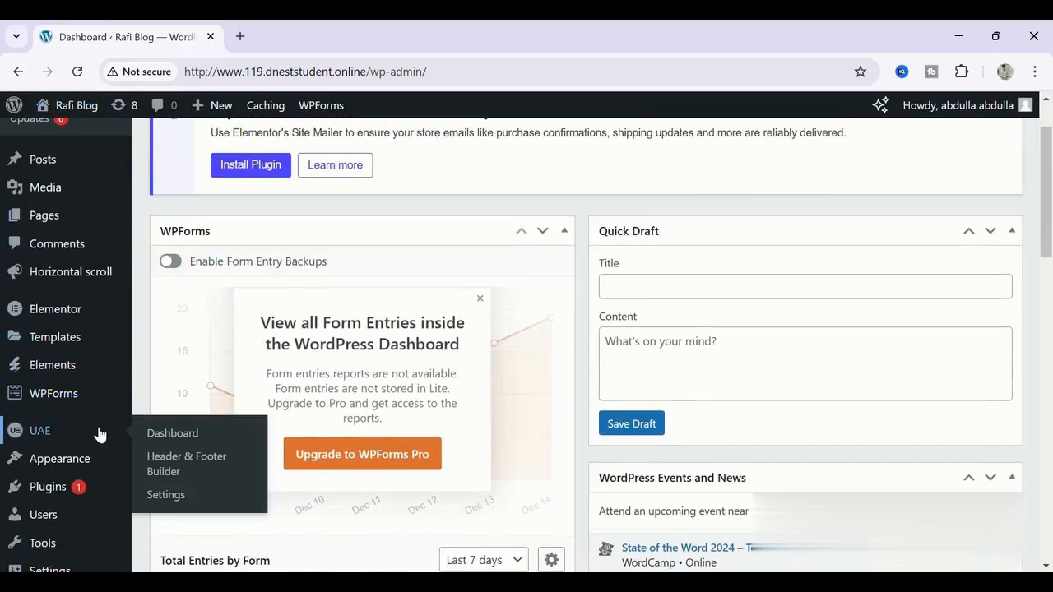
left_click(178, 470)
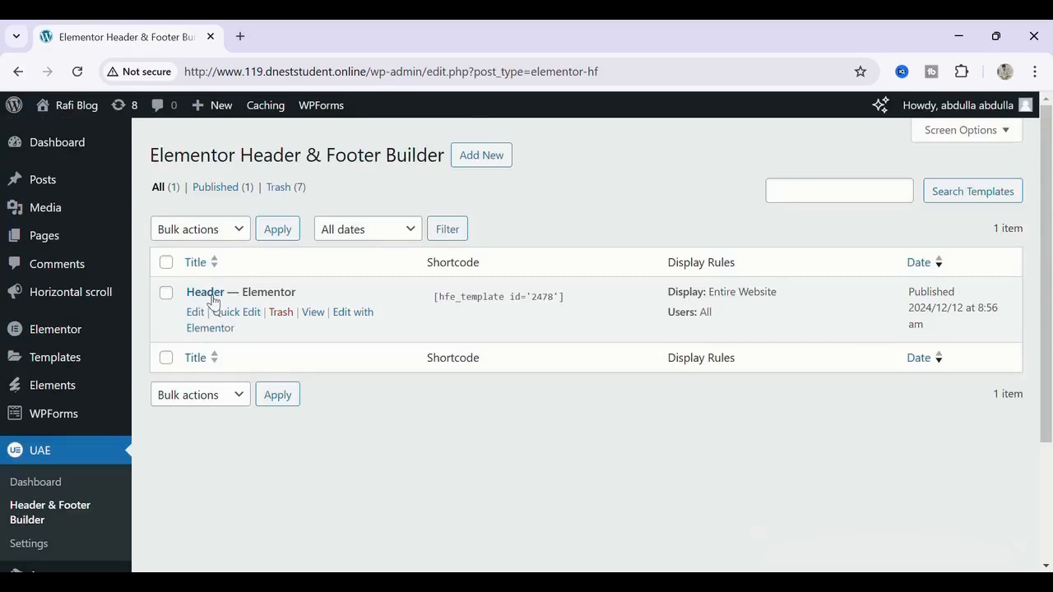
- Add a new template titled Footer and set its template type to Footer
left_click(475, 164)
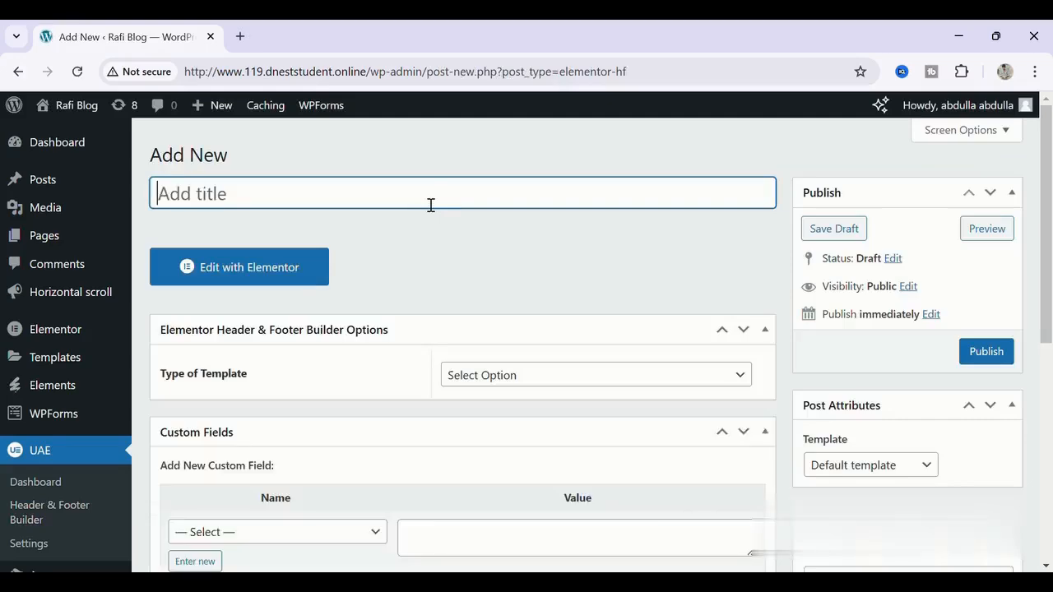
type("Foote")
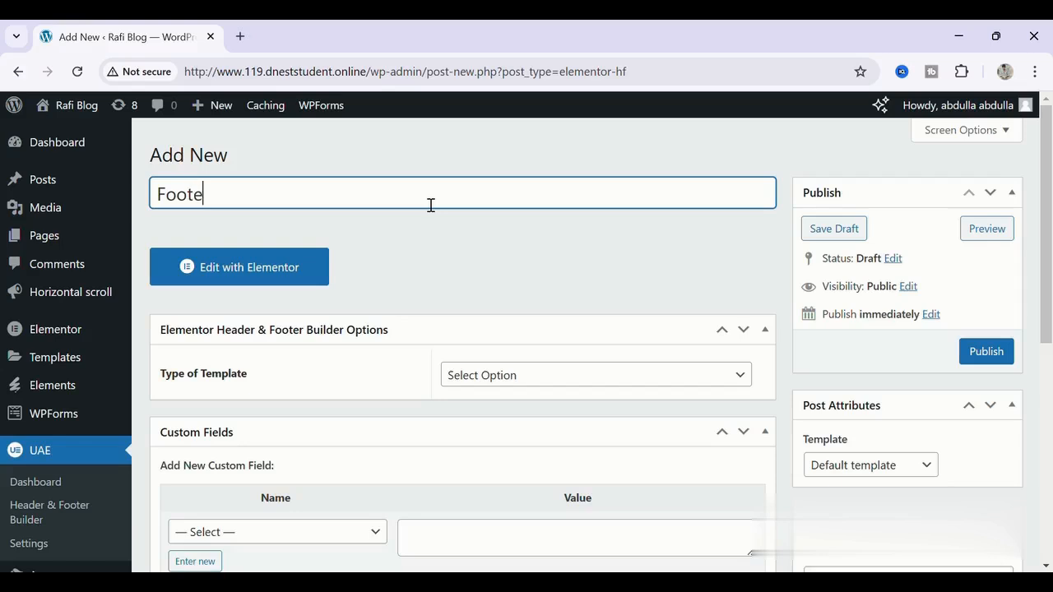
type("r")
scroll(517, 308, "down", 1)
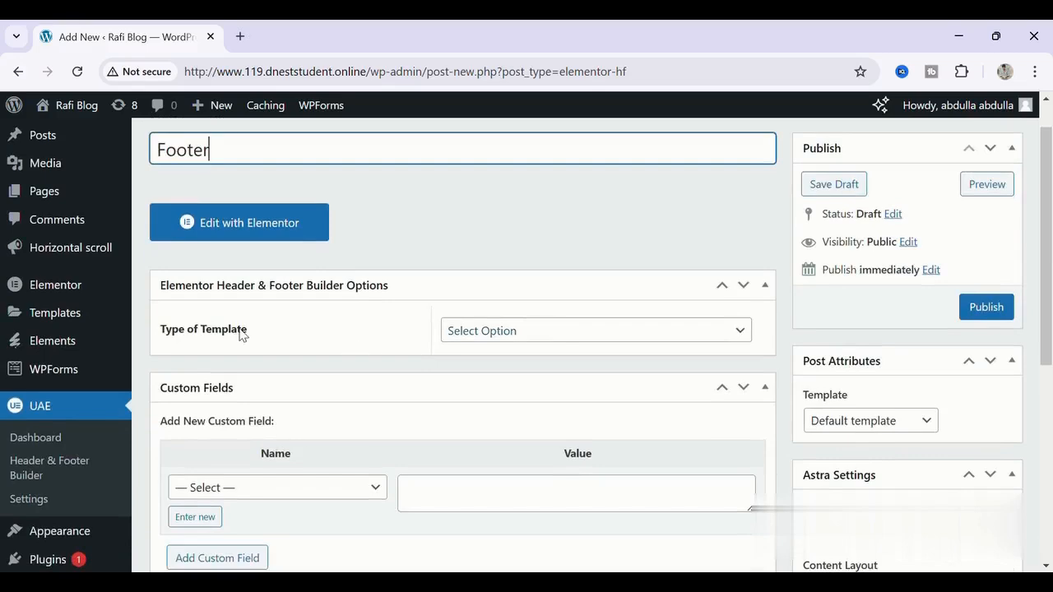
left_click(525, 340)
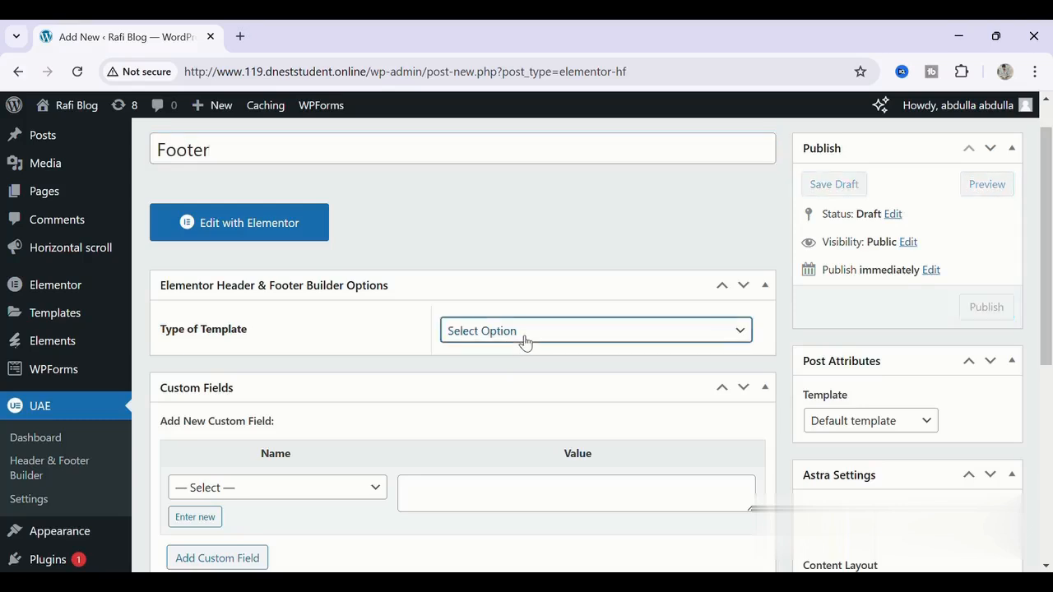
left_click(483, 423)
scroll(513, 321, "down", 1)
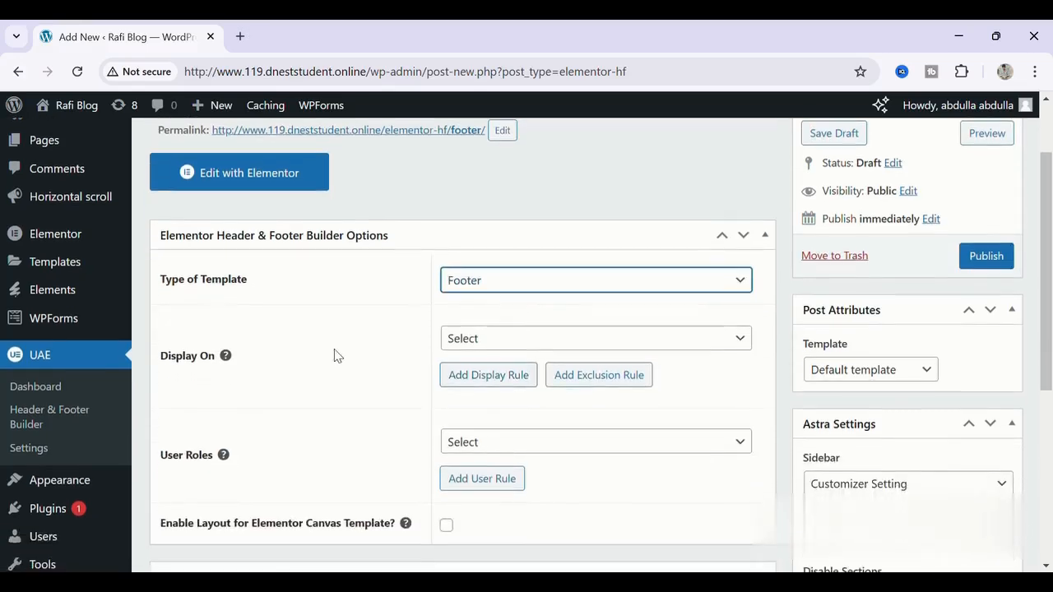
- Set the footer template to display on the Entire Website for All user roles, and publish it
left_click(488, 338)
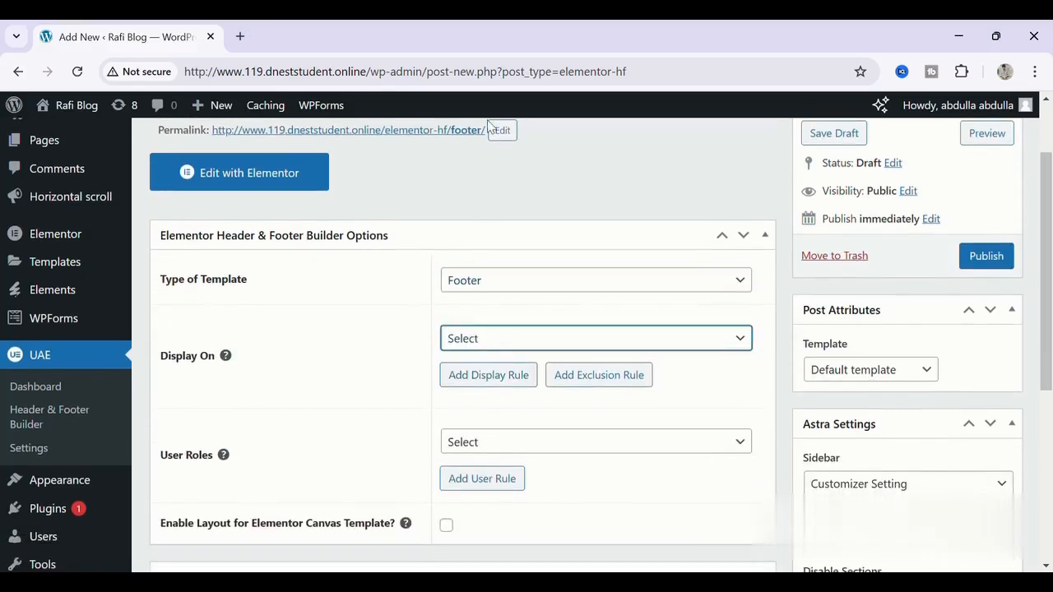
left_click(520, 76)
scroll(502, 262, "down", 1)
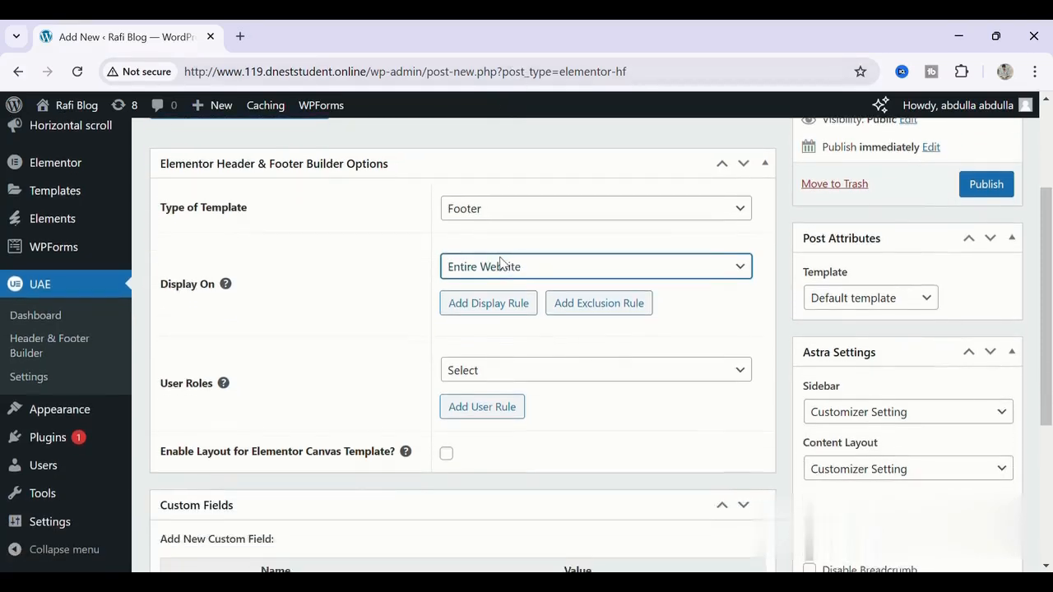
left_click(467, 380)
left_click(465, 134)
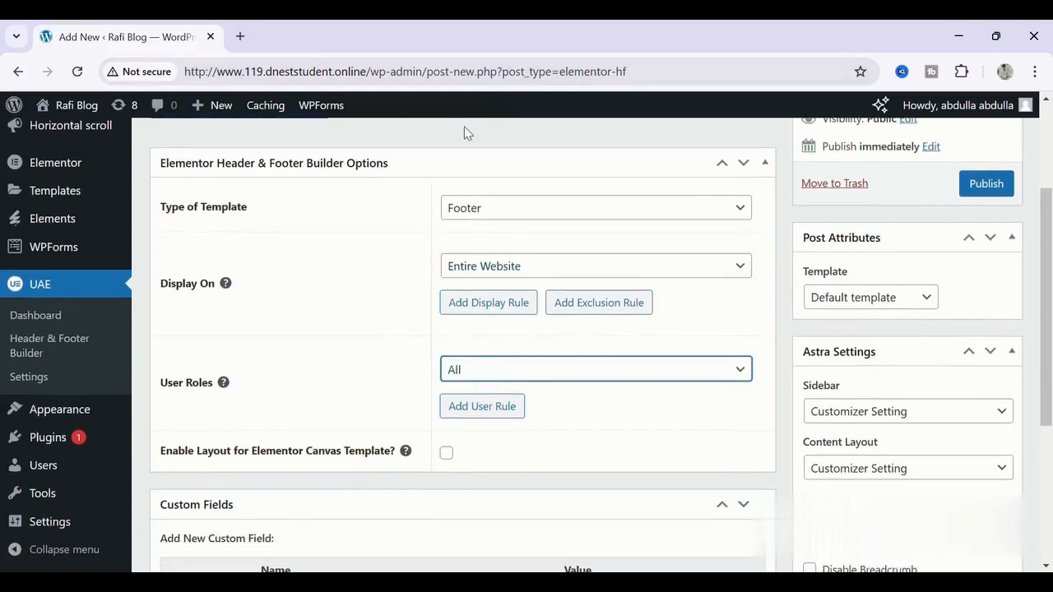
scroll(477, 354, "down", 1)
scroll(483, 354, "up", 3)
left_click(986, 333)
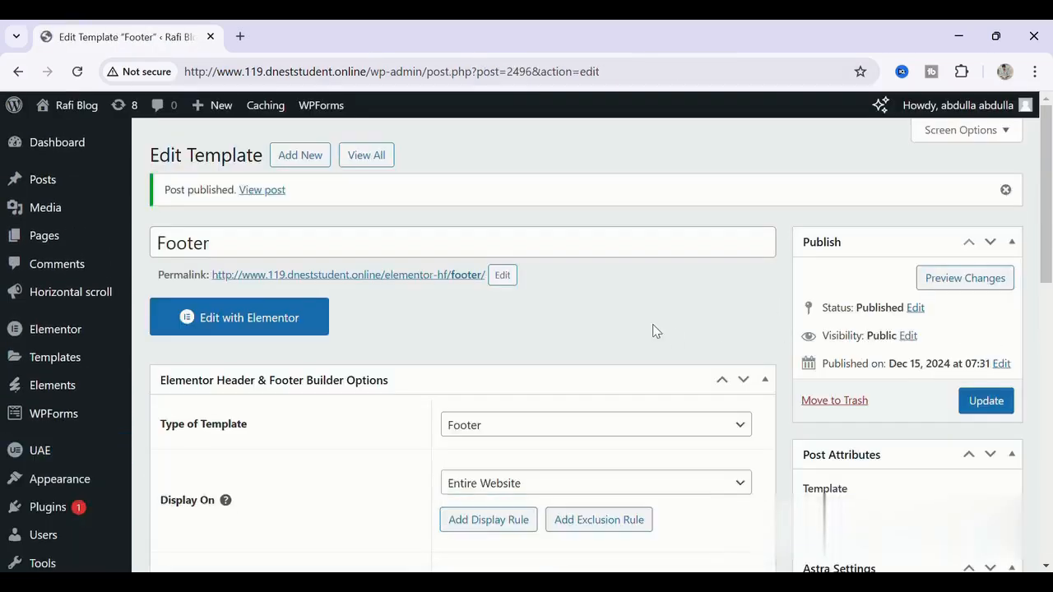
- Open the Footer template in Elementor, reloading the editor, and bring up the Envato library's free footer blocks
left_click(277, 328)
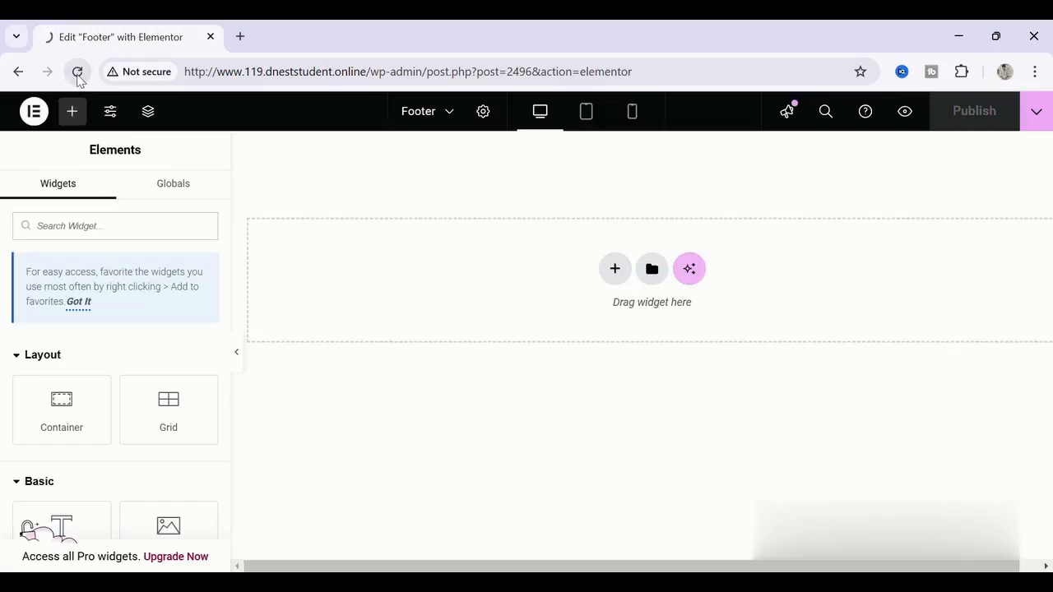
left_click(78, 74)
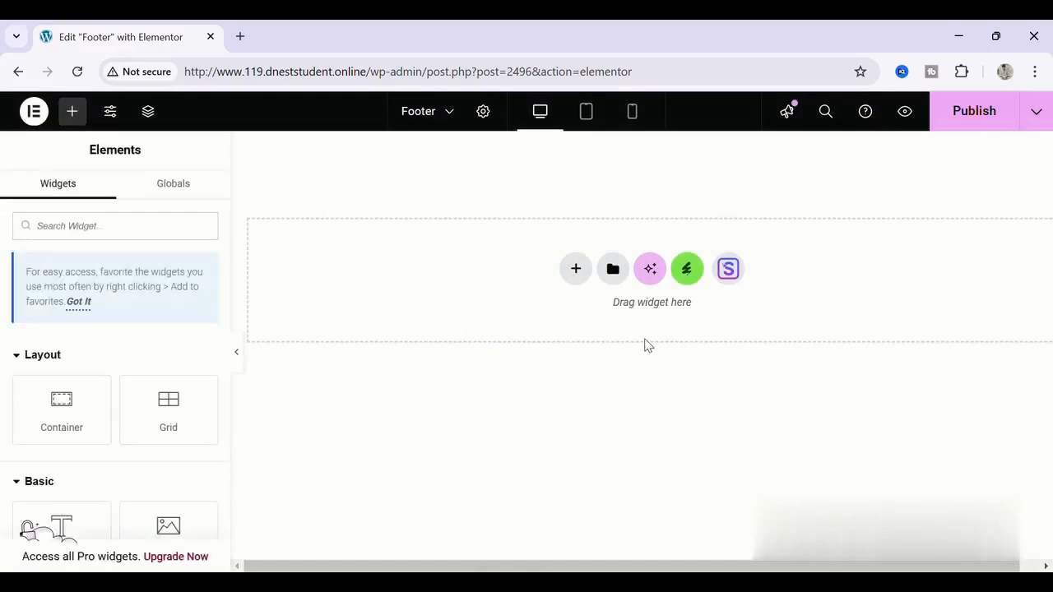
left_click(687, 270)
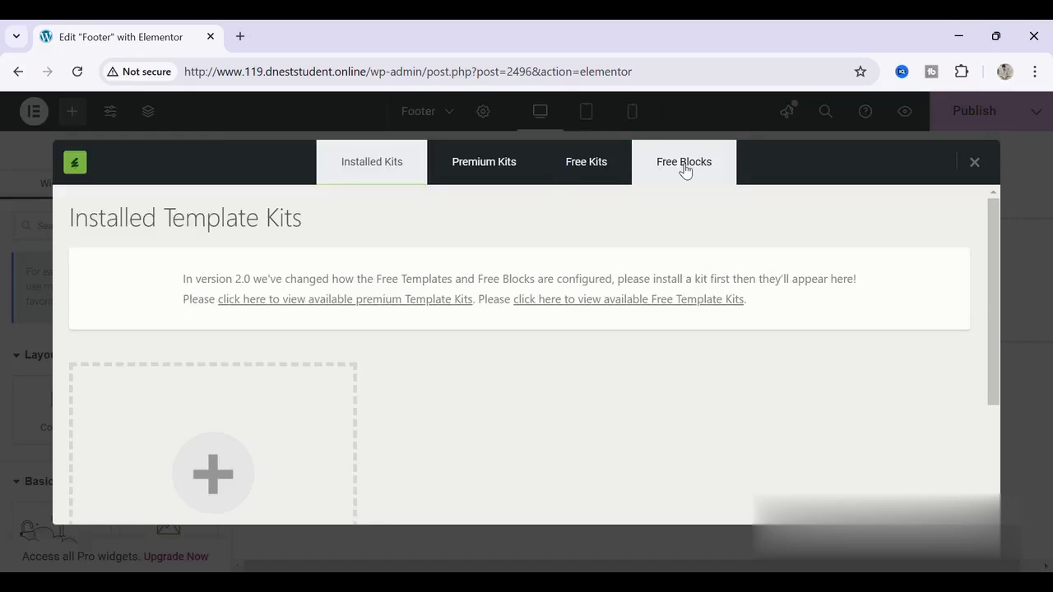
left_click(685, 170)
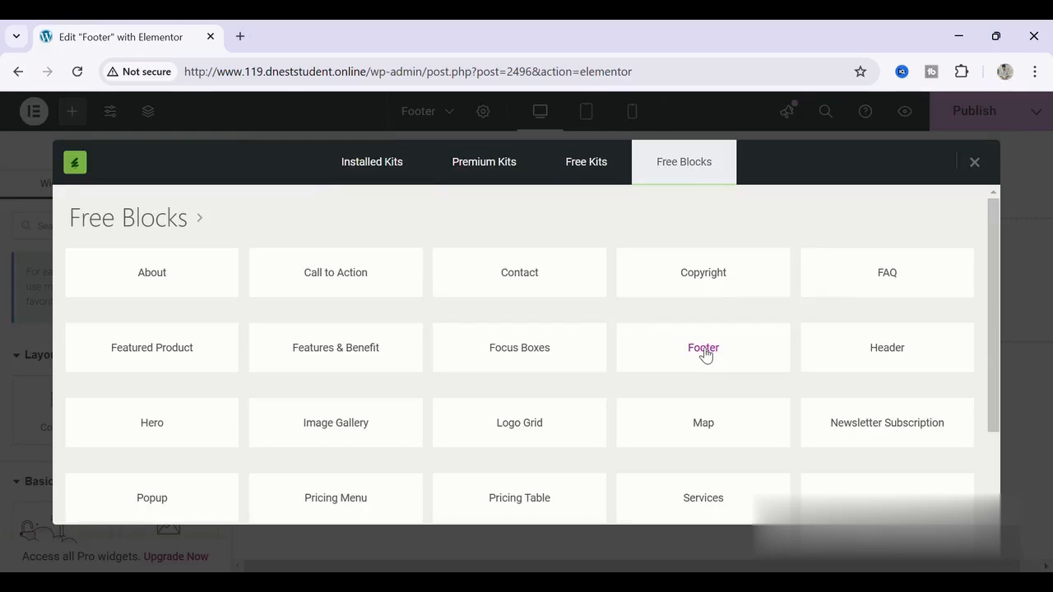
left_click(704, 350)
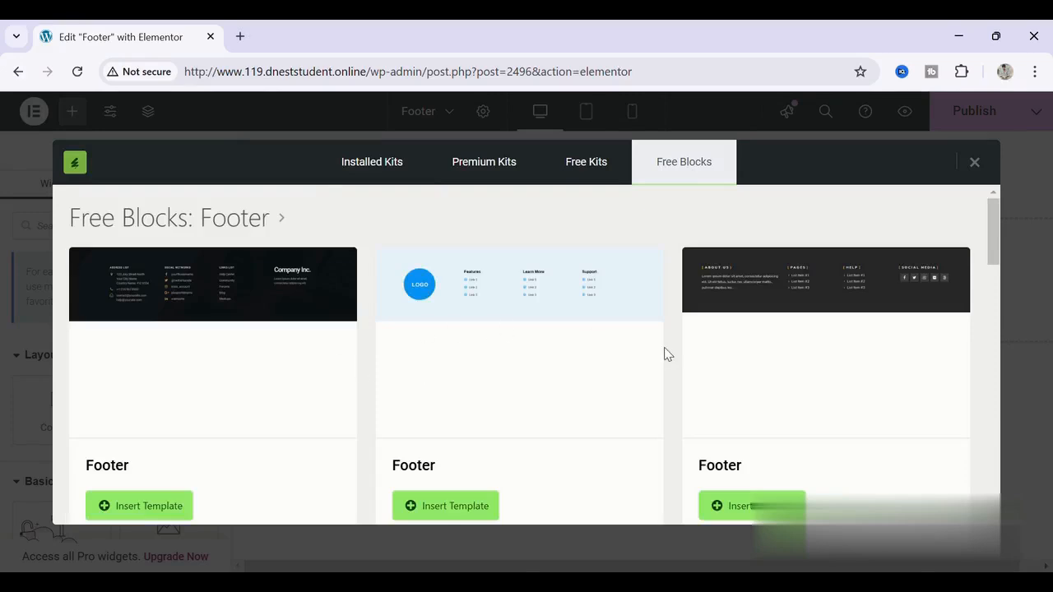
- Insert the light blue footer block with the round logo and the Features, Learn More and Support link columns
scroll(668, 354, "down", 4)
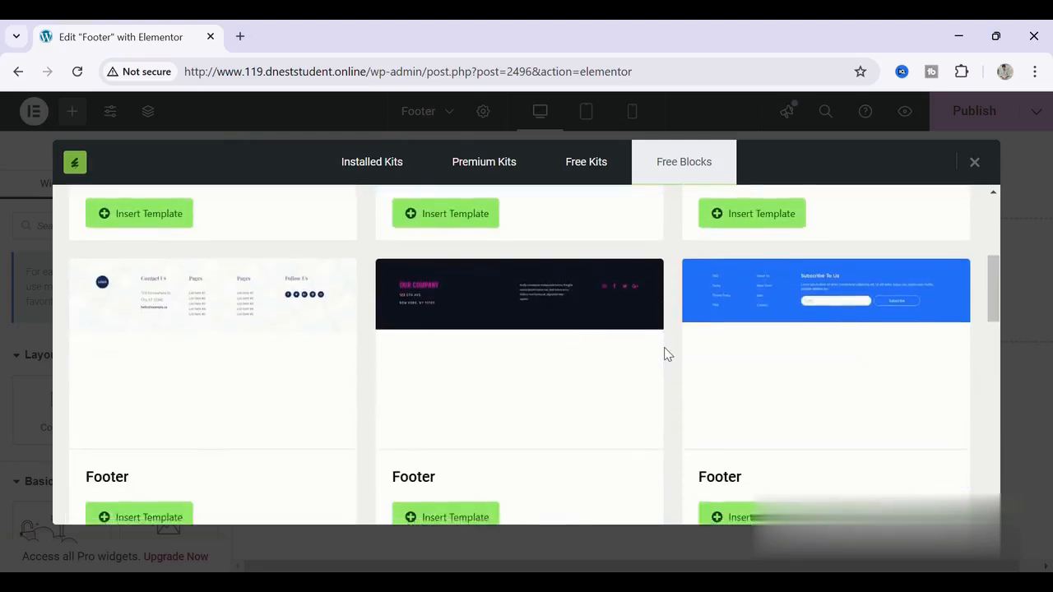
scroll(667, 354, "down", 3)
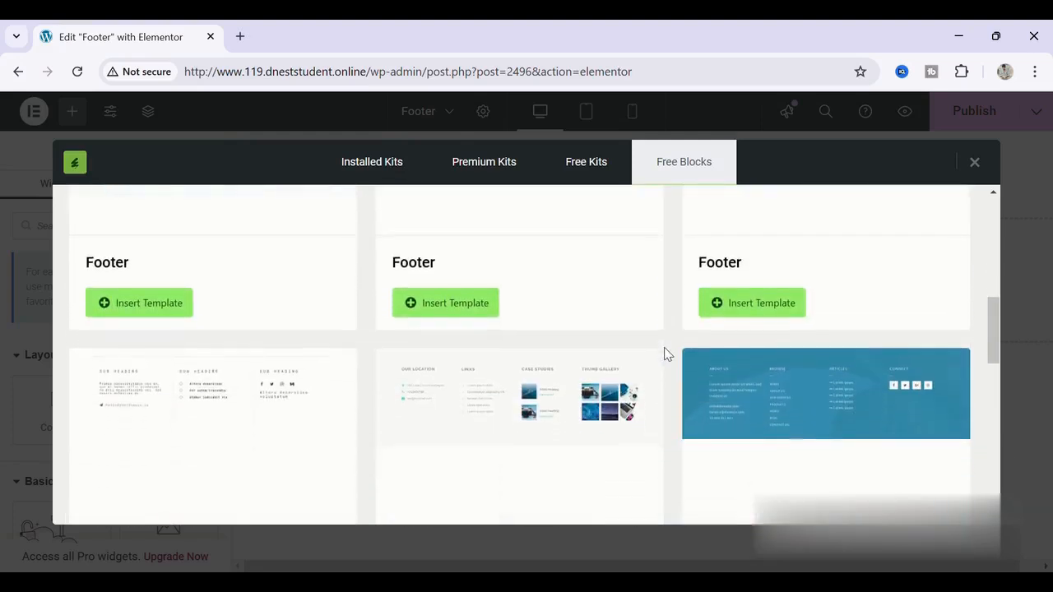
scroll(667, 354, "up", 6)
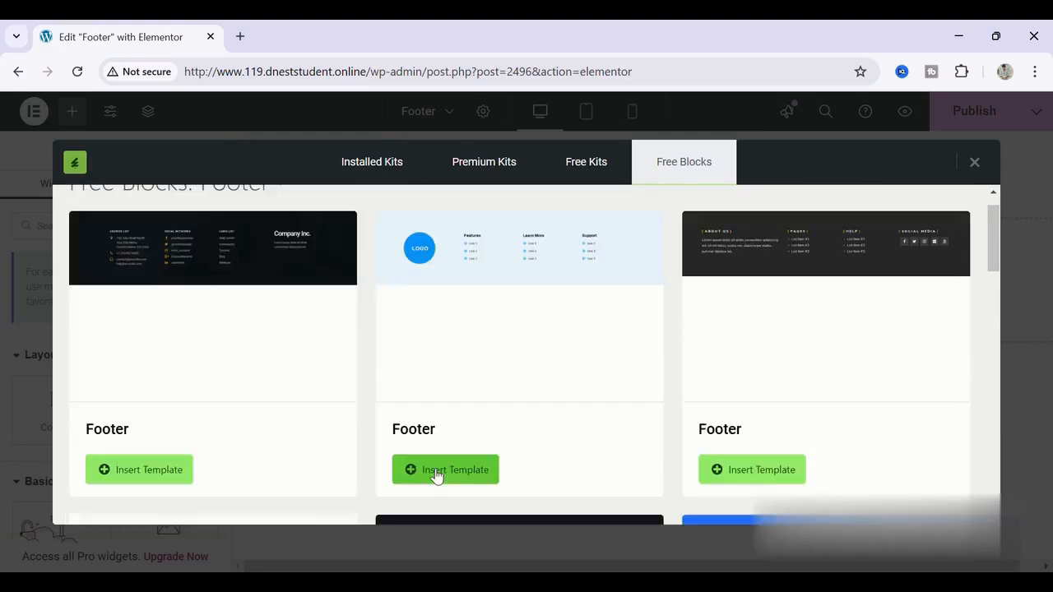
left_click(436, 475)
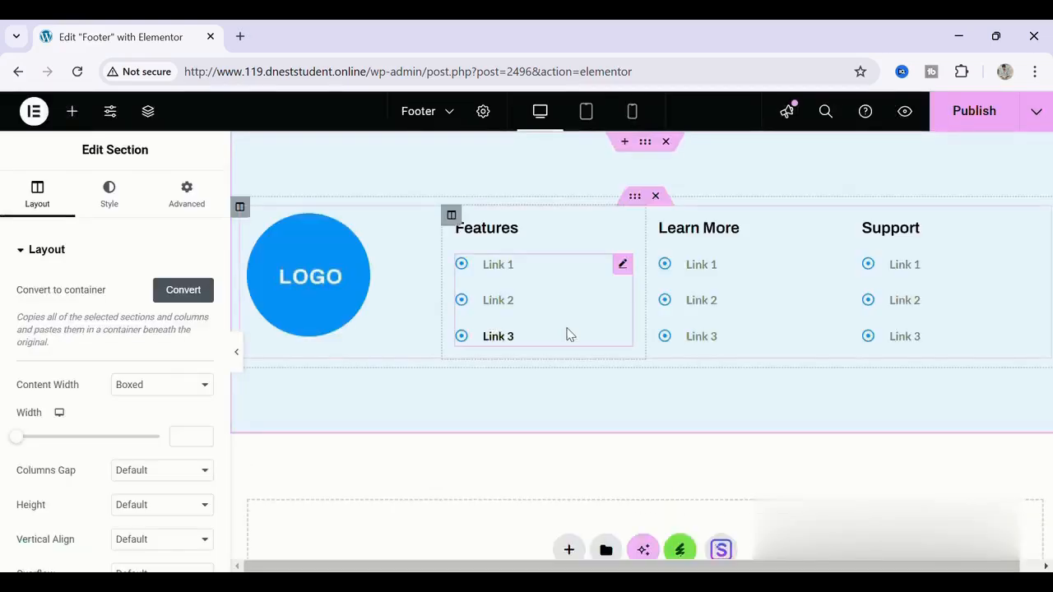
- Choose the LOGO picture Untitled-2.jpg from the media library as the footer's logo image
left_click(342, 257)
left_click(160, 345)
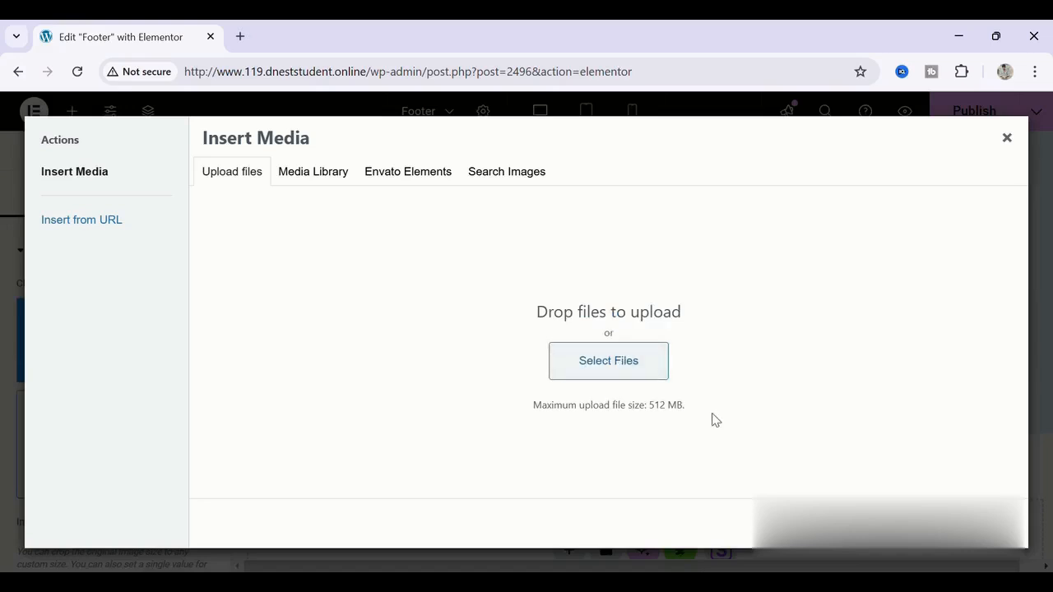
left_click(331, 180)
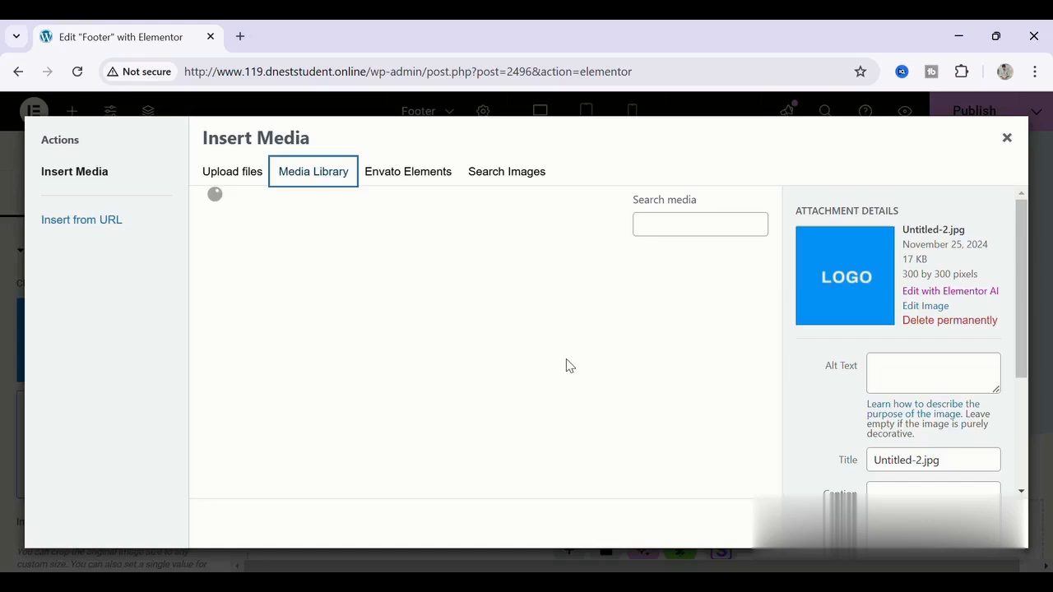
scroll(502, 347, "down", 1)
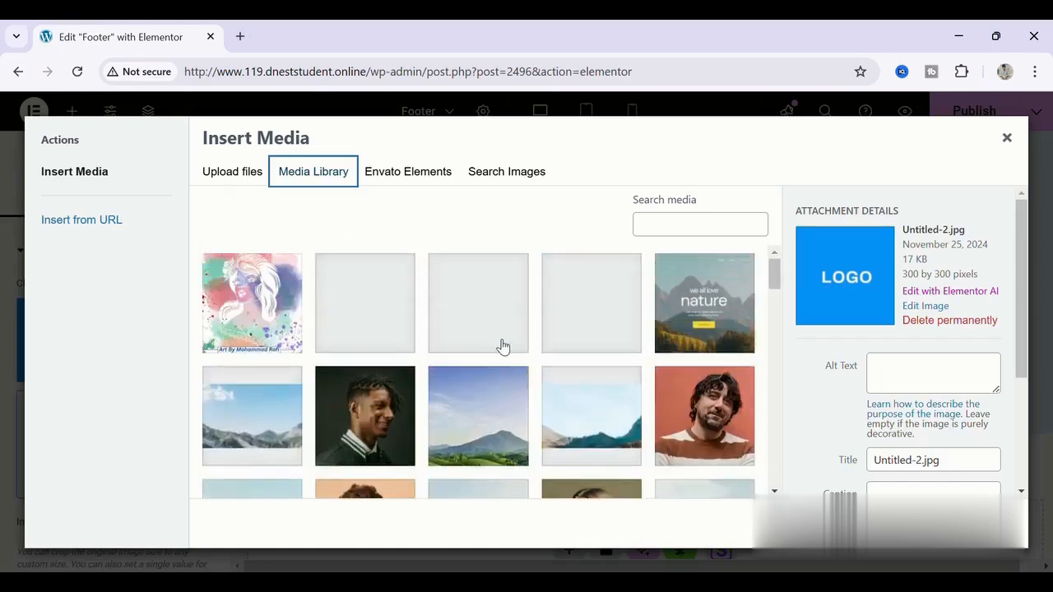
left_click(988, 524)
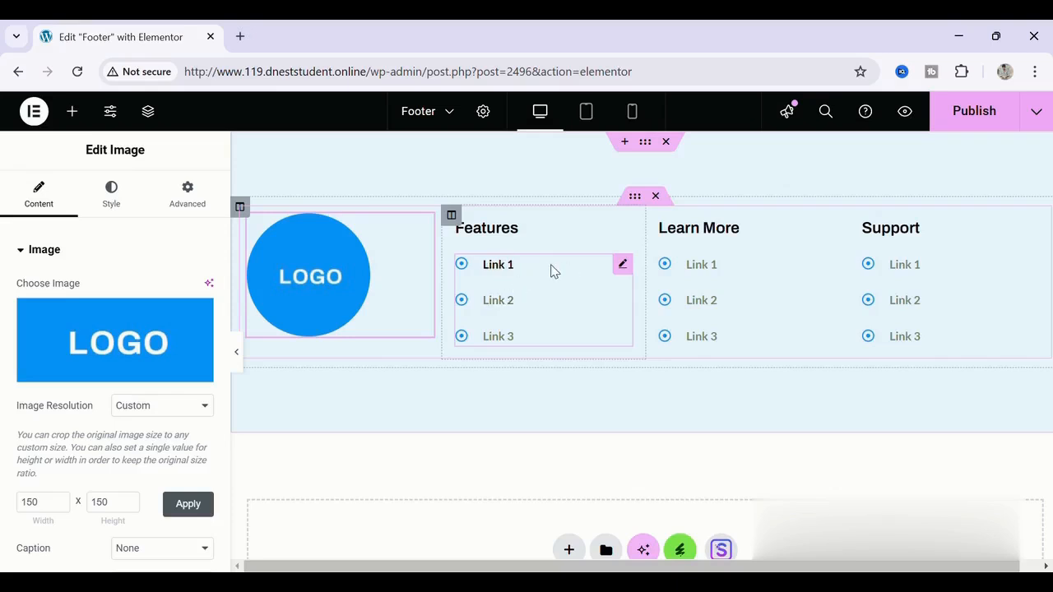
- Rename the first link in the Features list to Home
left_click(552, 270)
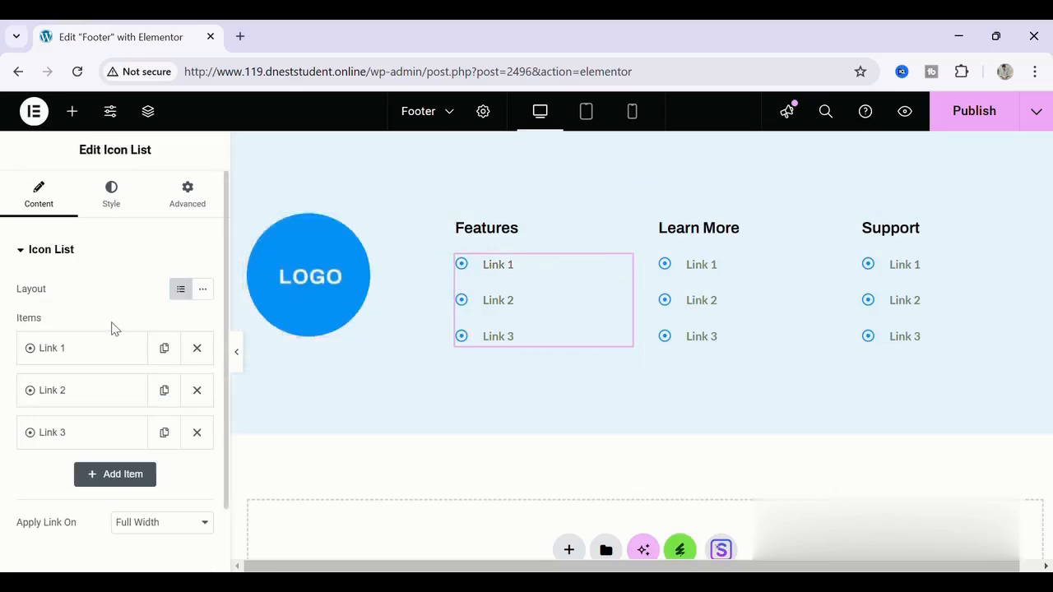
left_click(104, 352)
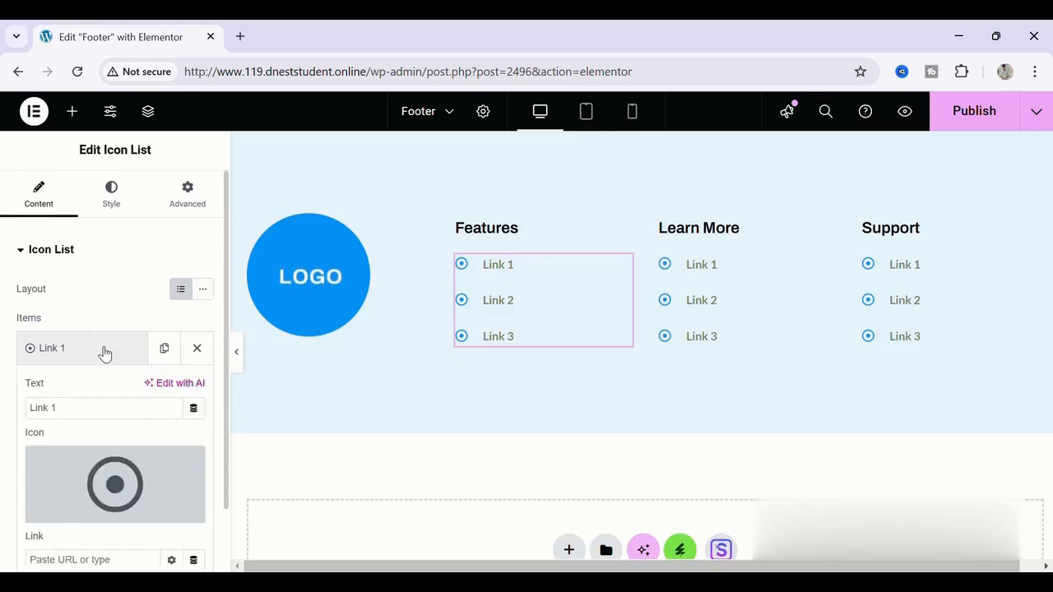
left_click(75, 424)
key("BackSpace")
key("BackSpace")
key("BackSpace")
key("BackSpace")
key("BackSpace")
key("BackSpace")
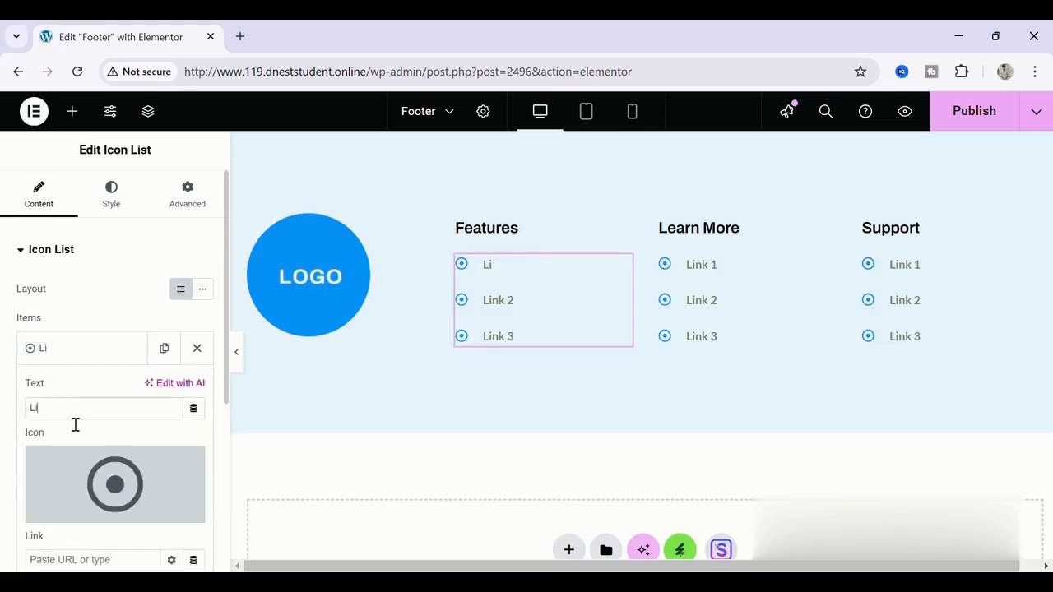
type("Home")
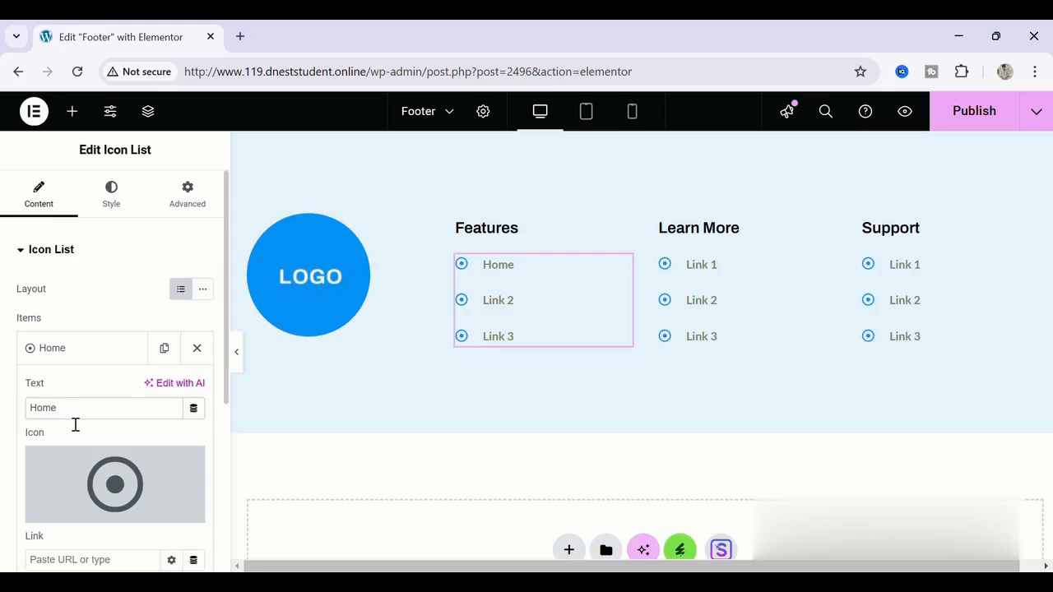
scroll(75, 425, "down", 2)
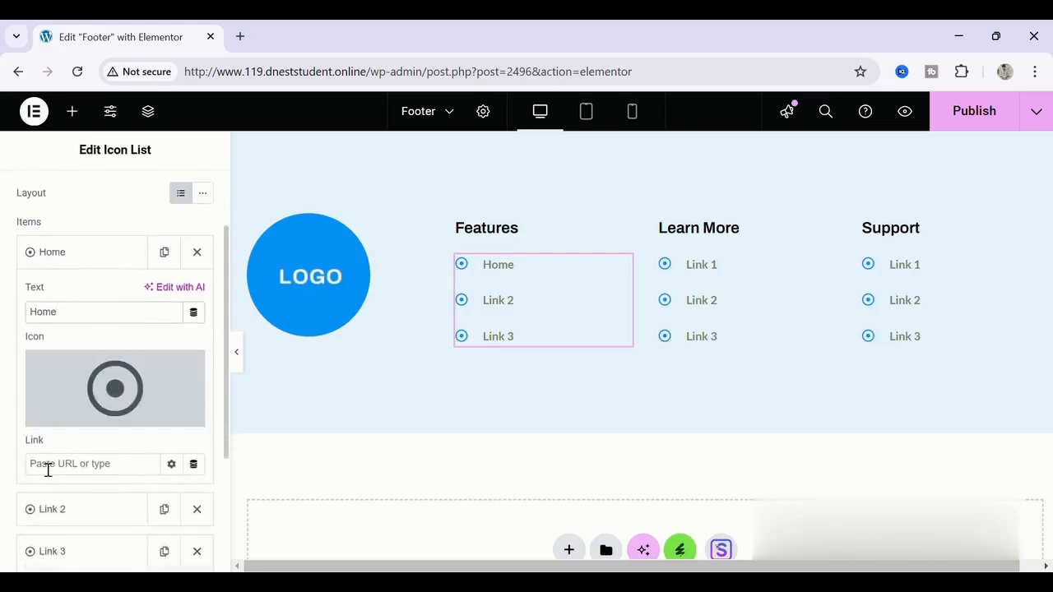
left_click(48, 469)
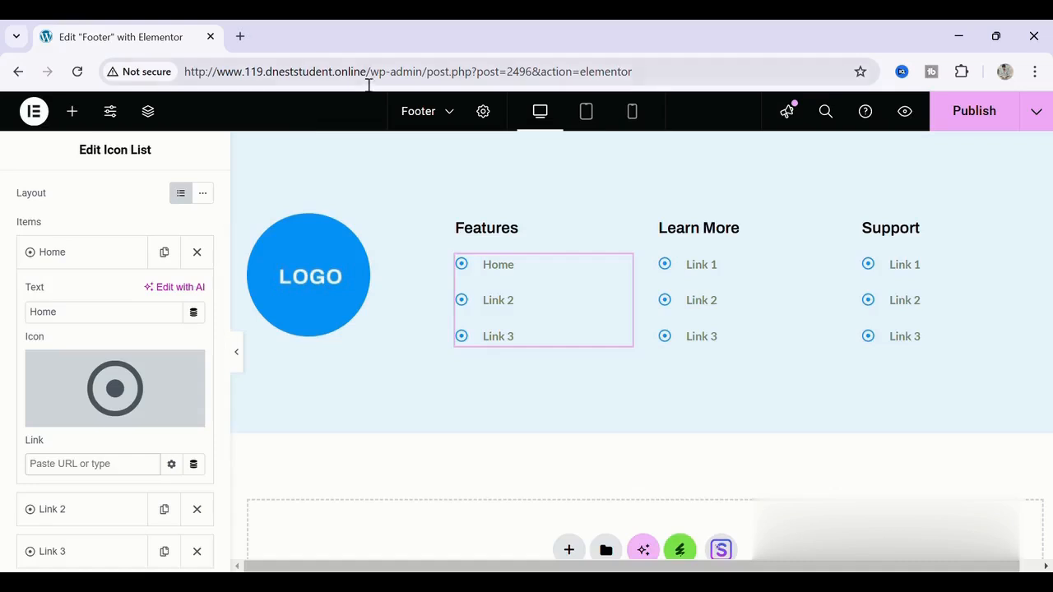
left_click_drag(371, 76, 183, 75)
key("ctrl+c")
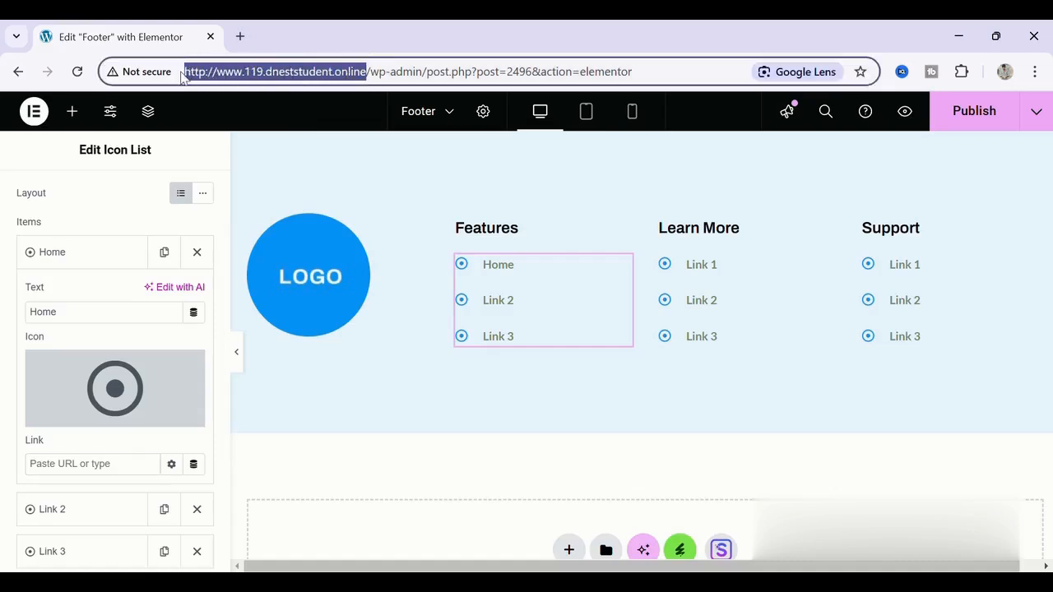
left_click(240, 36)
left_click(244, 75)
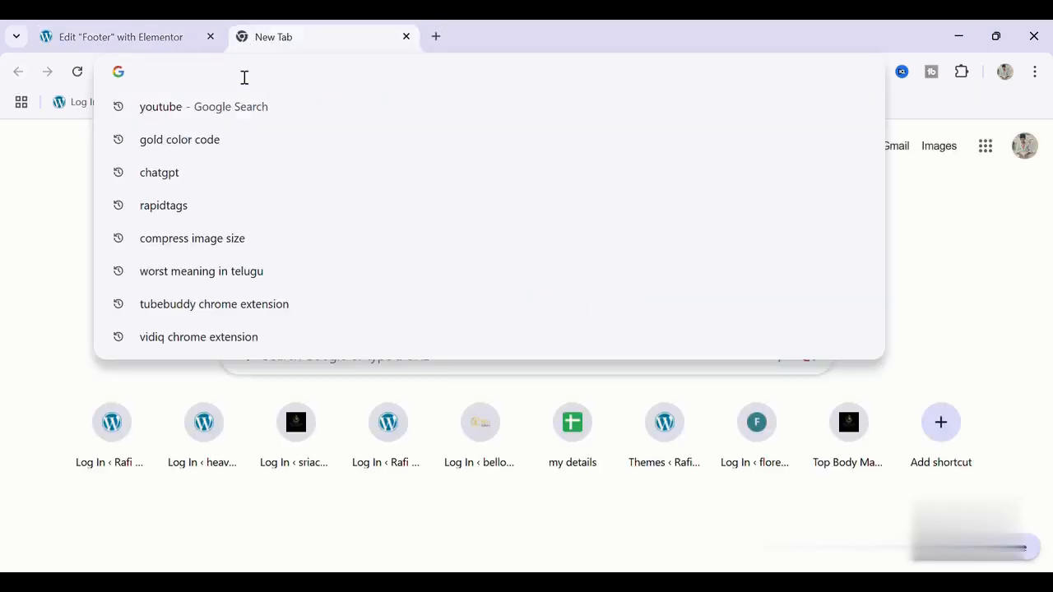
key("ctrl+v")
key("Return")
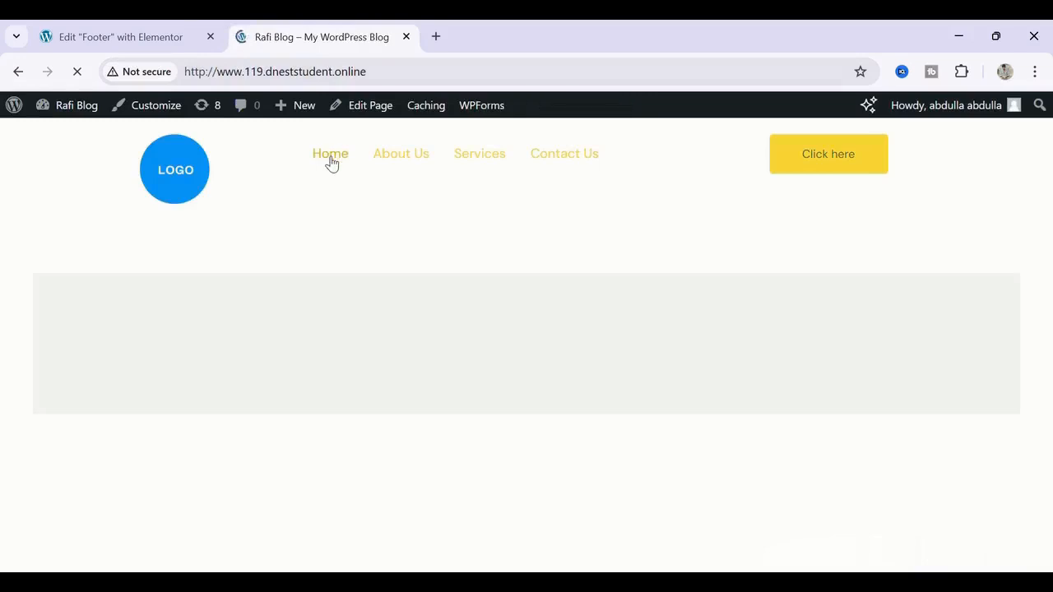
left_click(386, 85)
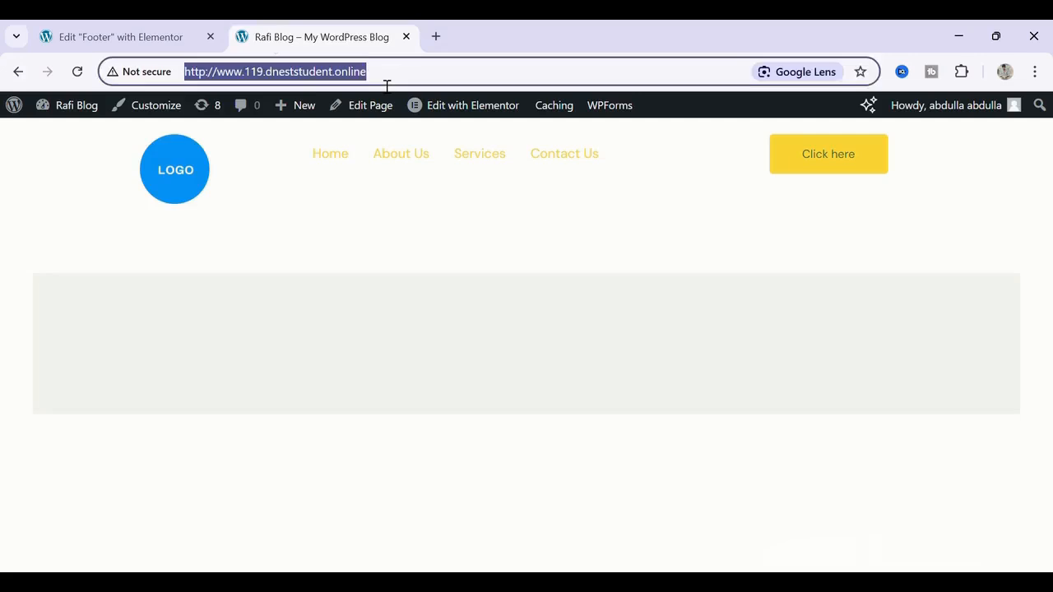
left_click(141, 28)
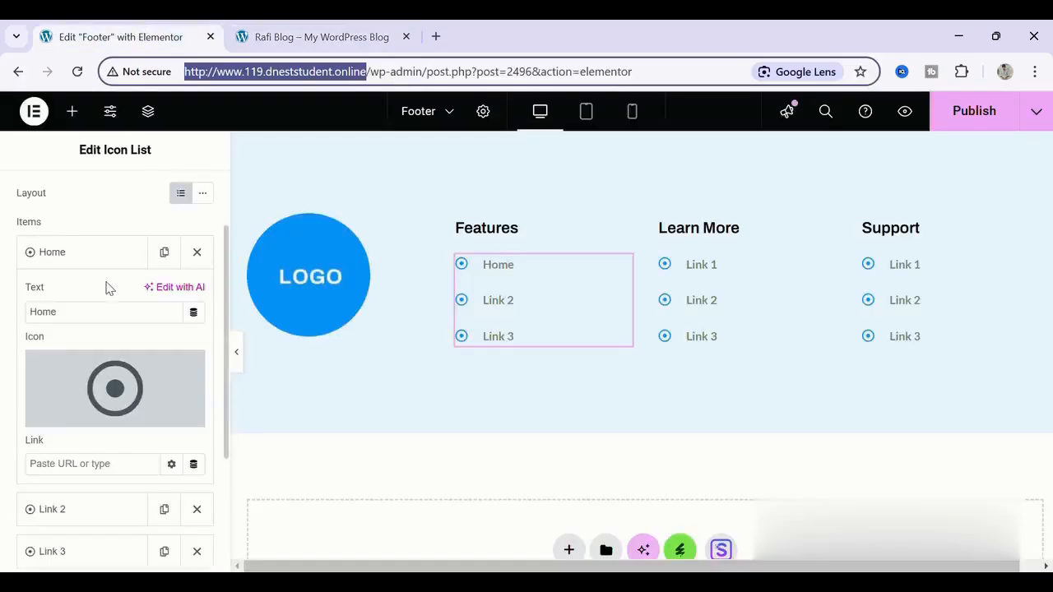
left_click(80, 473)
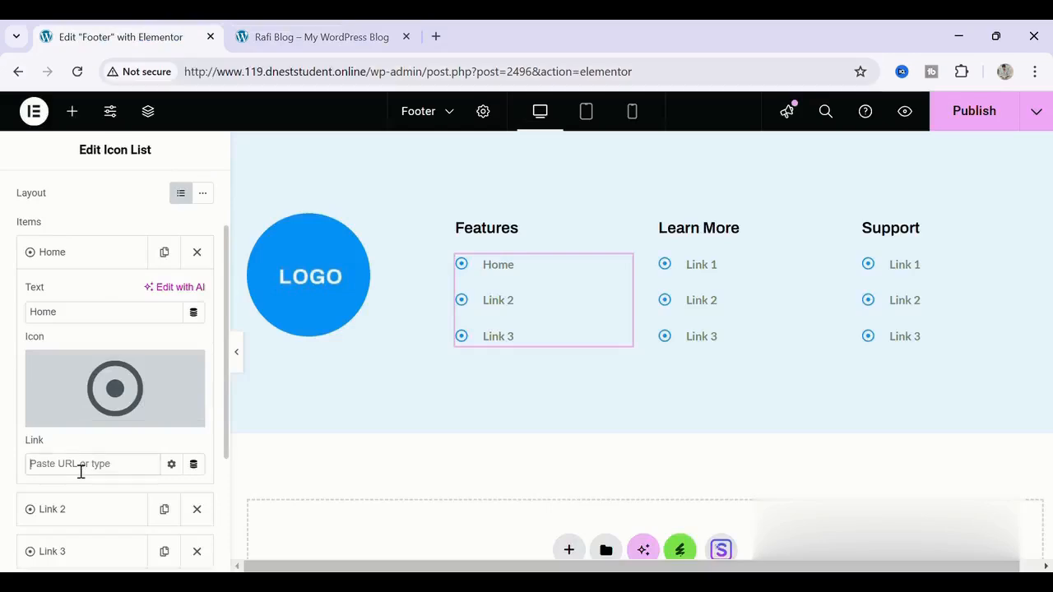
key("ctrl+v")
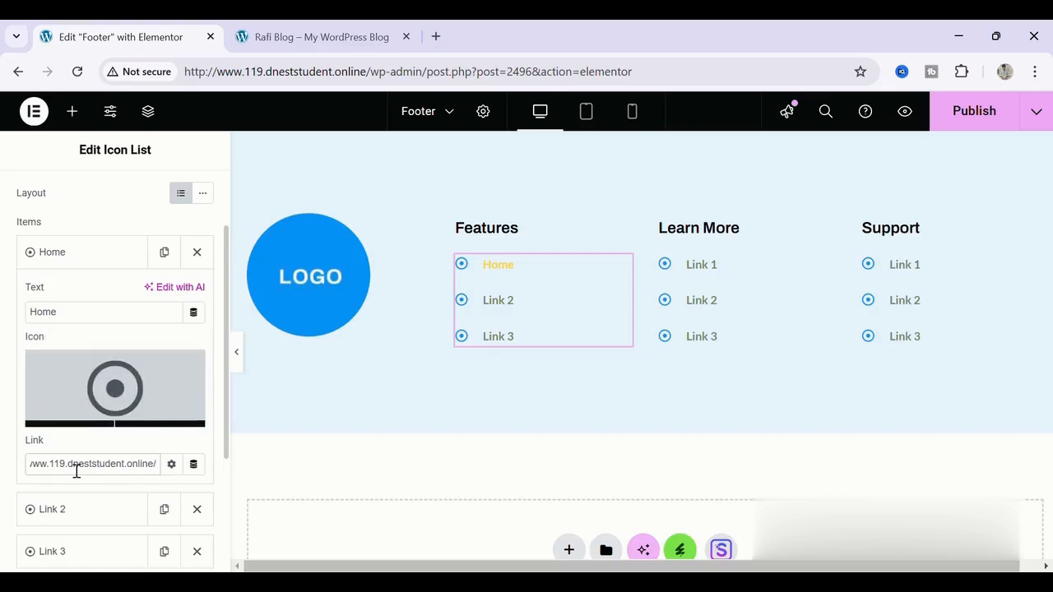
left_click(92, 260)
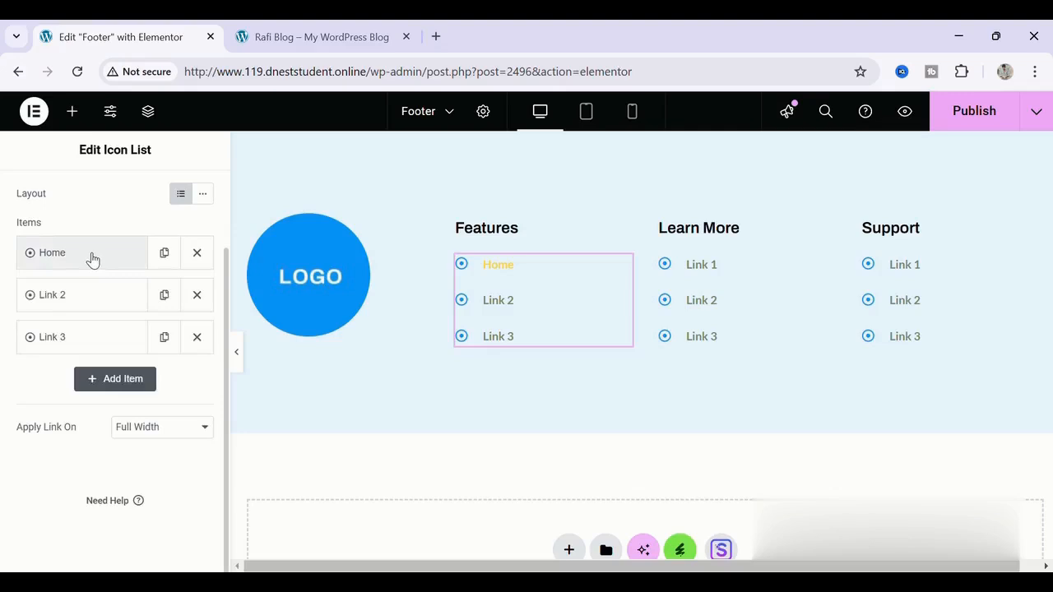
- Copy the About Us page address, ending in /about-us/, into the link of the second Features list item
left_click(79, 299)
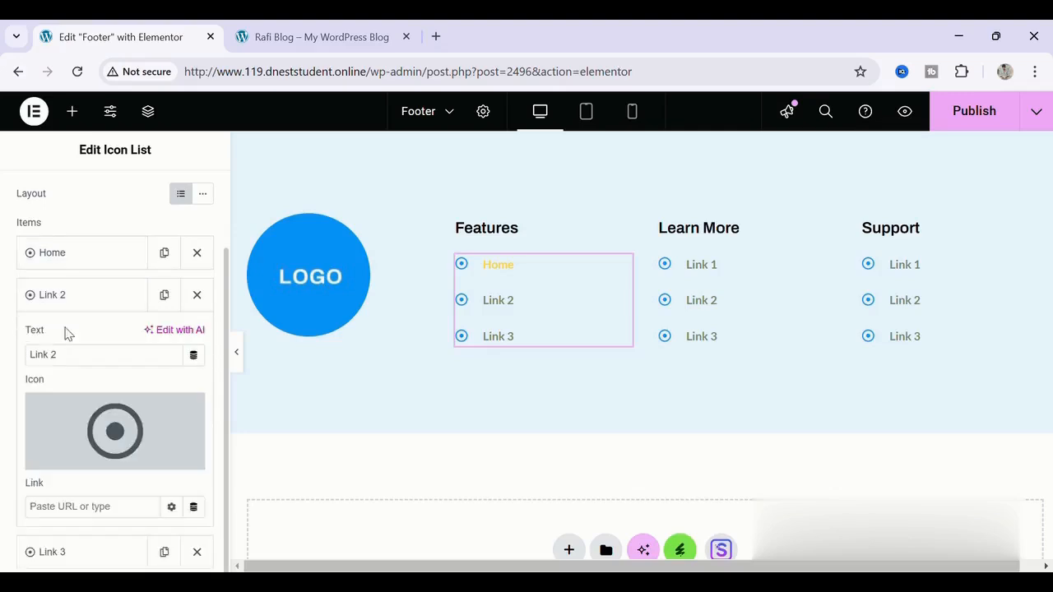
left_click(286, 33)
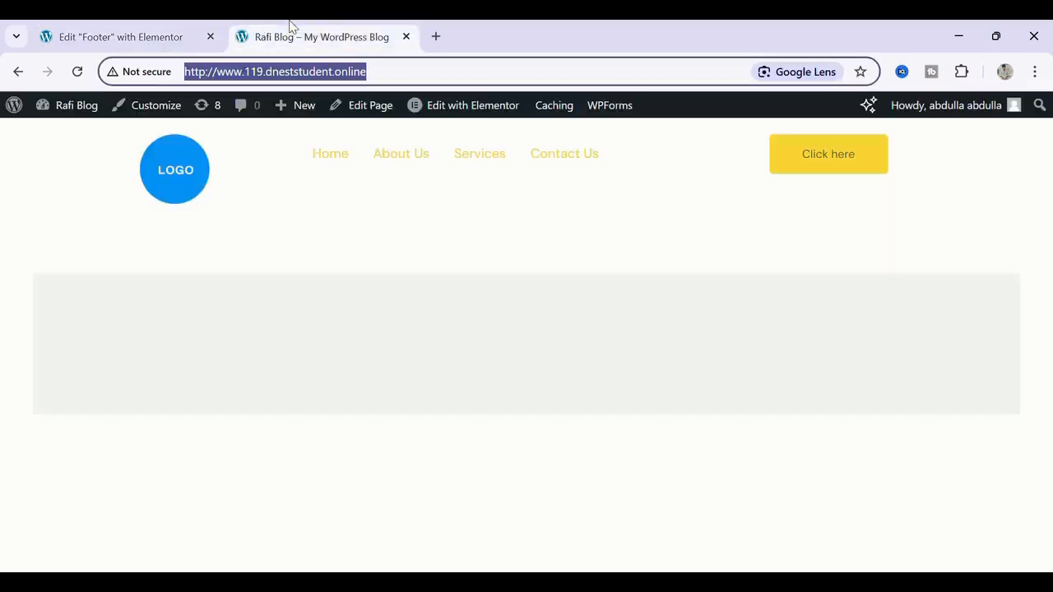
left_click(401, 161)
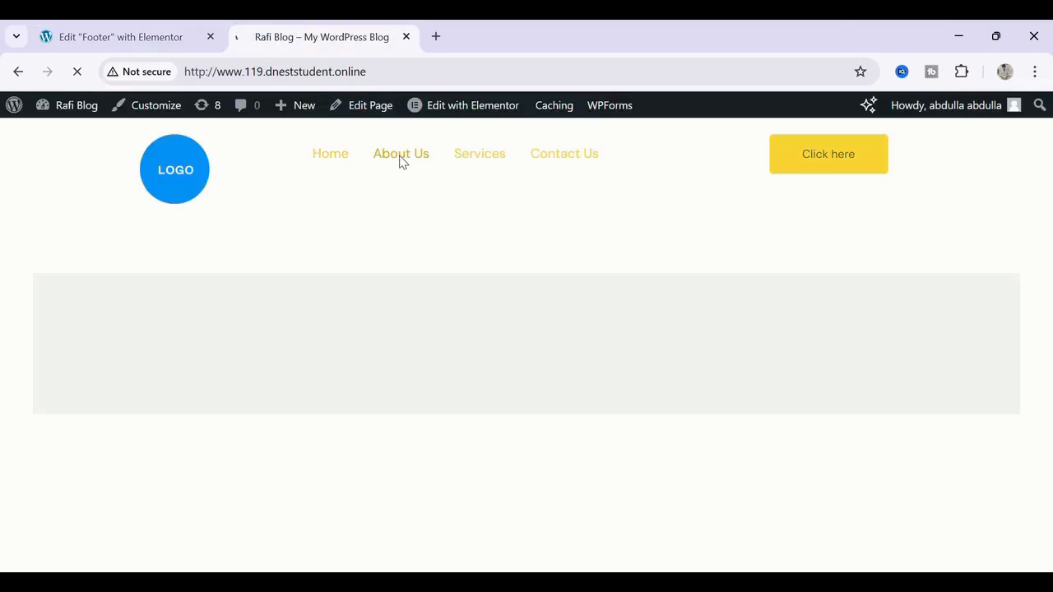
left_click(444, 78)
key("ctrl+c")
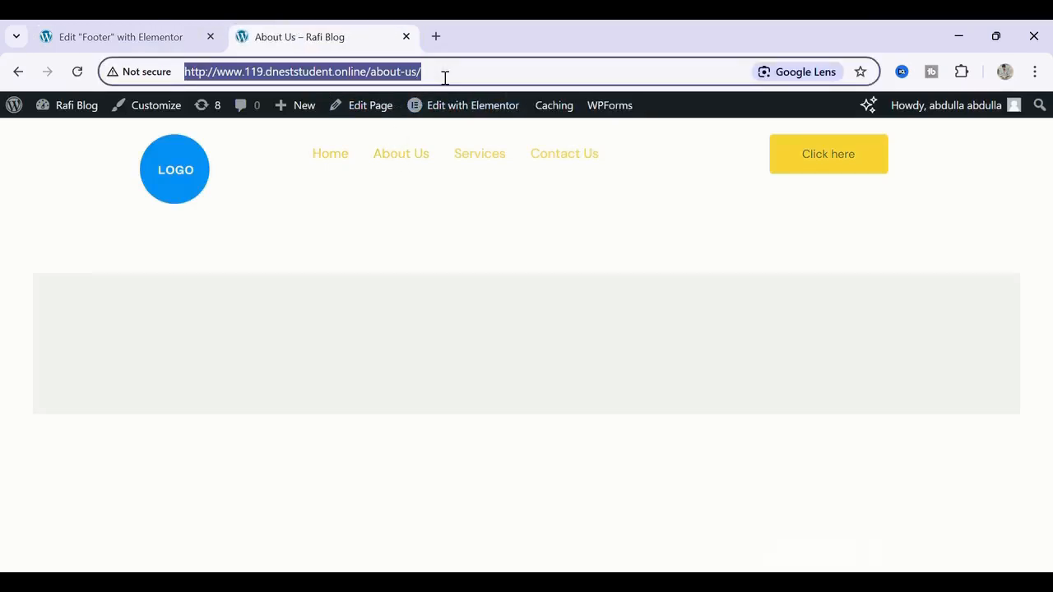
left_click(131, 37)
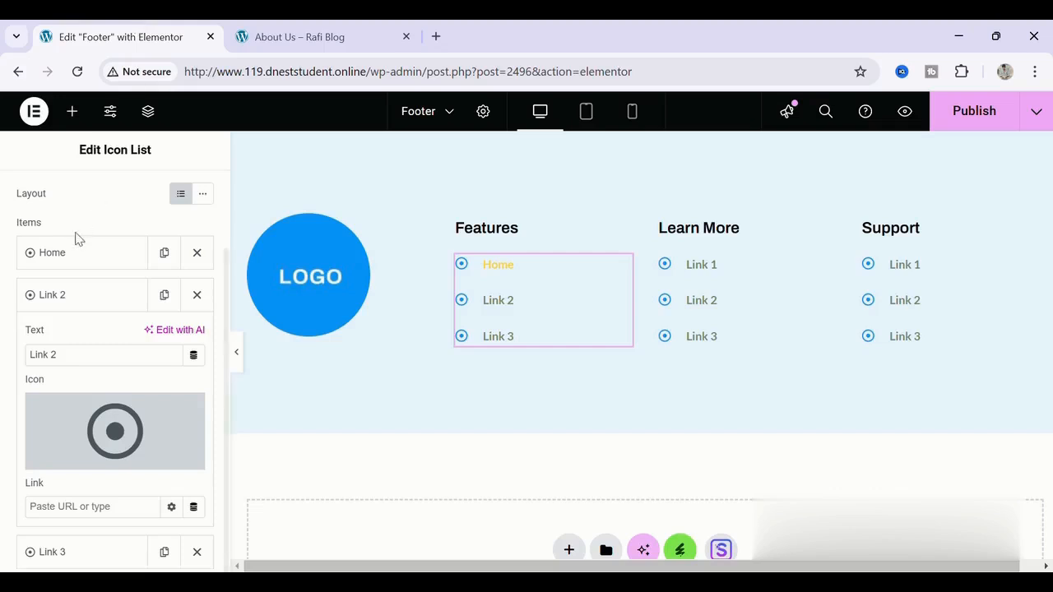
left_click(69, 505)
key("ctrl+v")
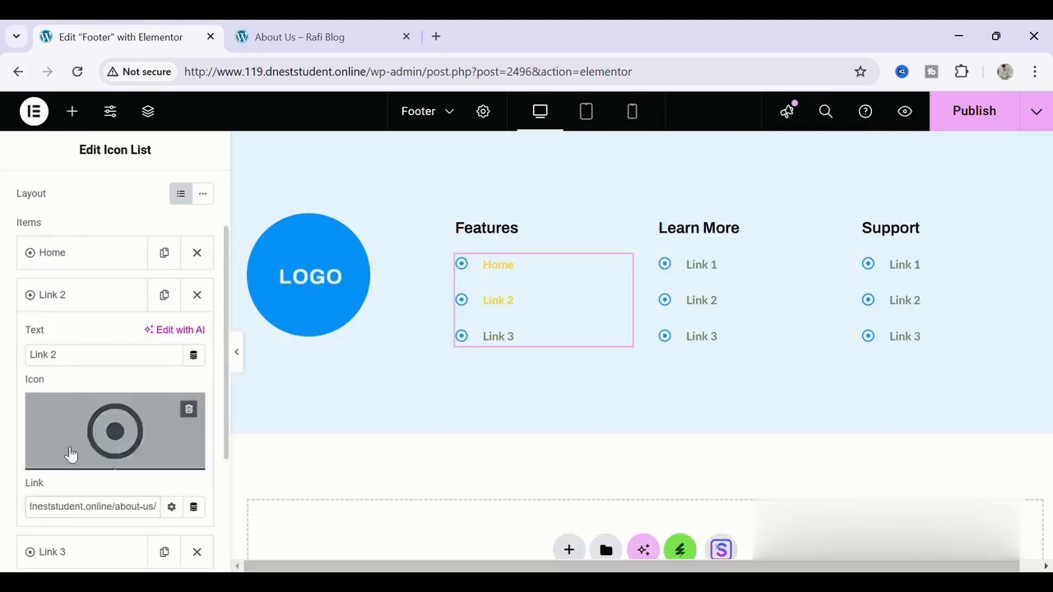
- Rename the second item in the Features list to About Us
left_click(75, 361)
key("BackSpace")
key("BackSpace")
key("BackSpace")
key("BackSpace")
key("BackSpace")
key("BackSpace")
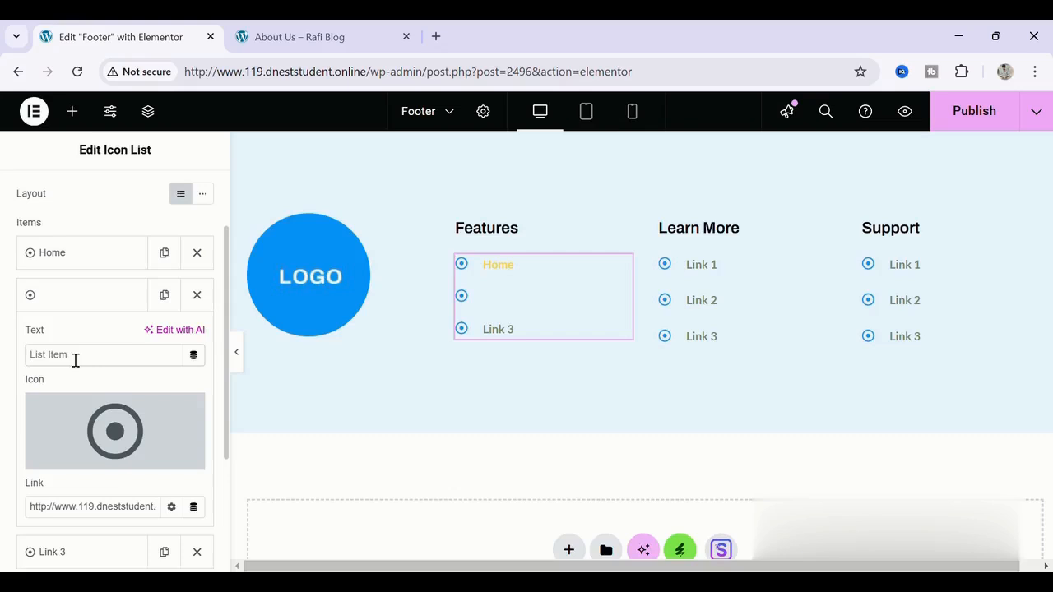
type("About Us")
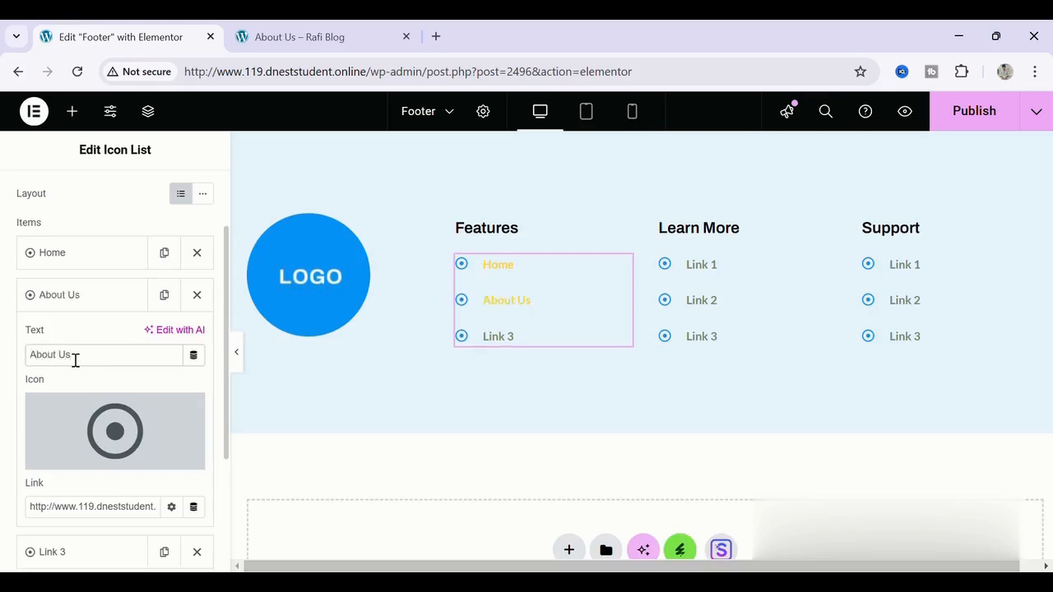
left_click(114, 294)
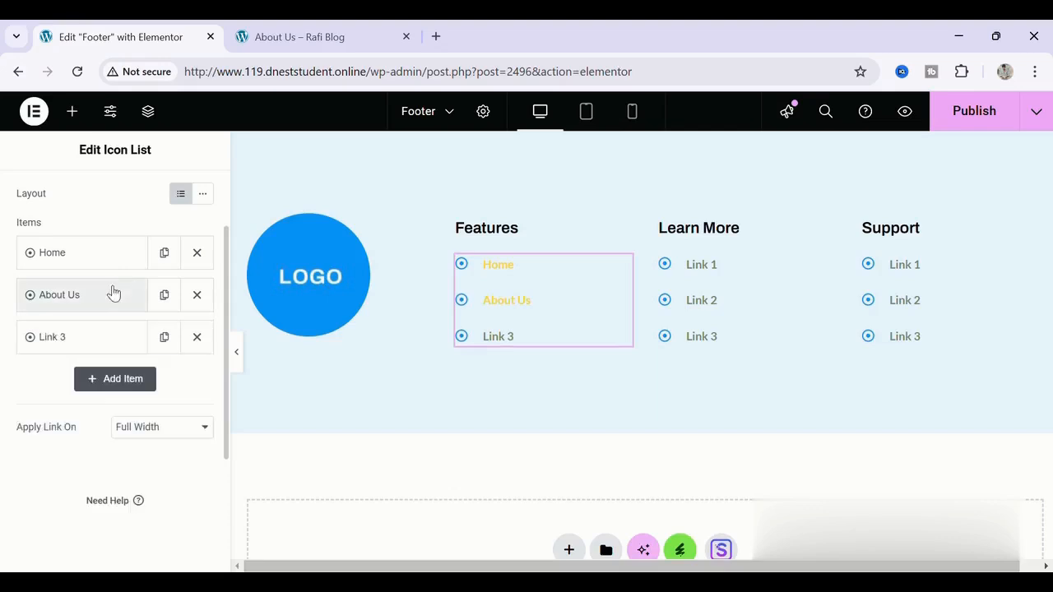
- Copy the Services page address, ending in /services/, into the link of the third Features list item
left_click(86, 352)
left_click(75, 403)
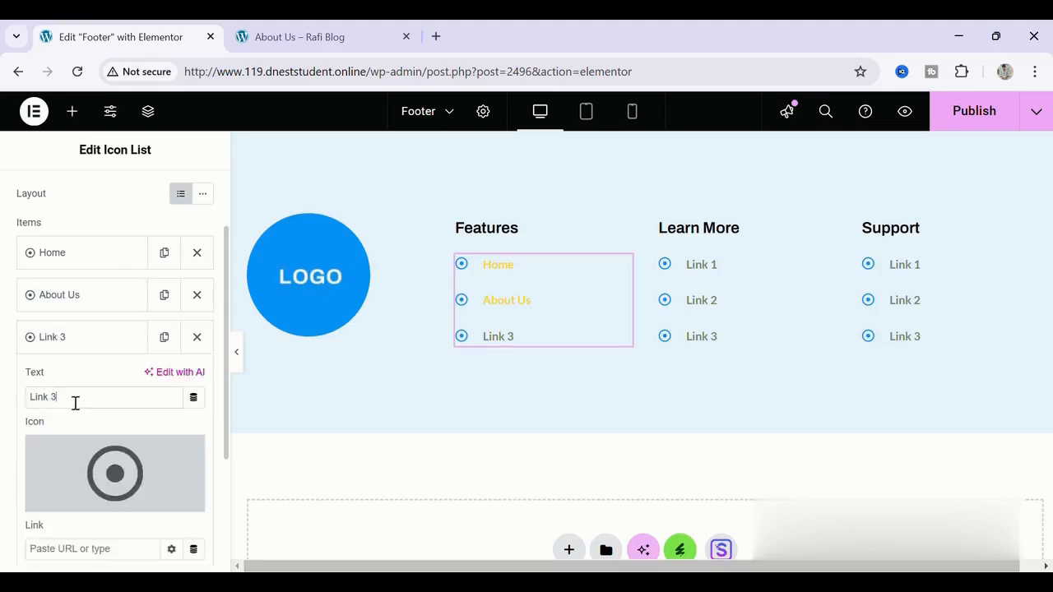
left_click(329, 31)
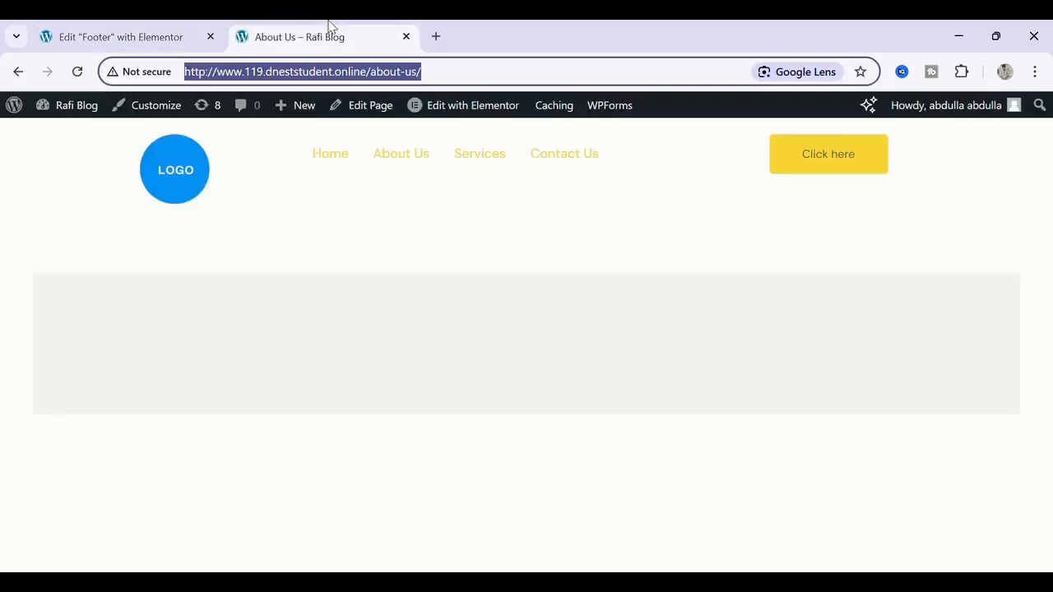
left_click(474, 156)
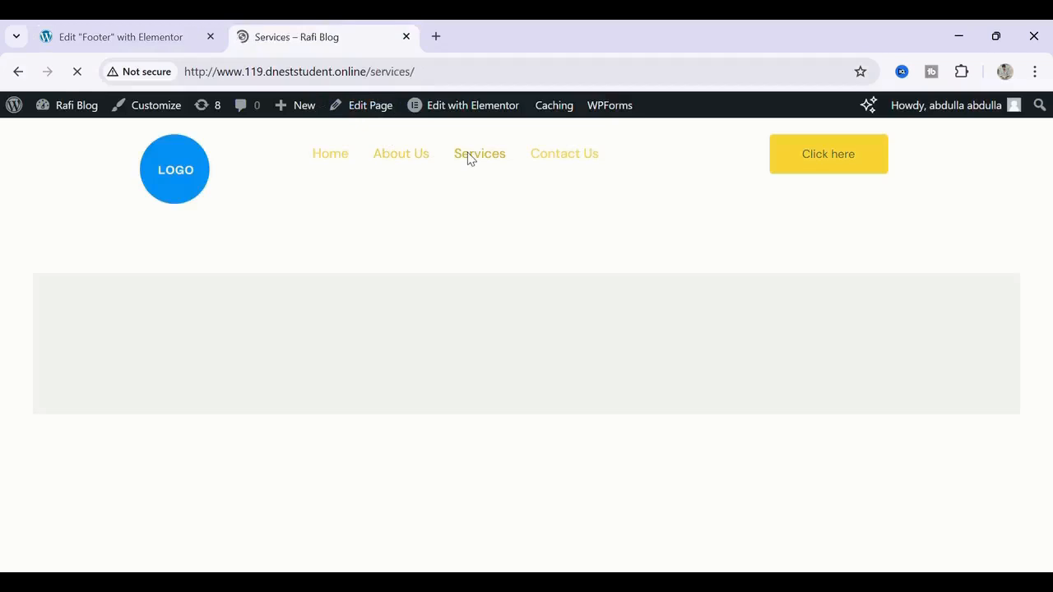
left_click(445, 82)
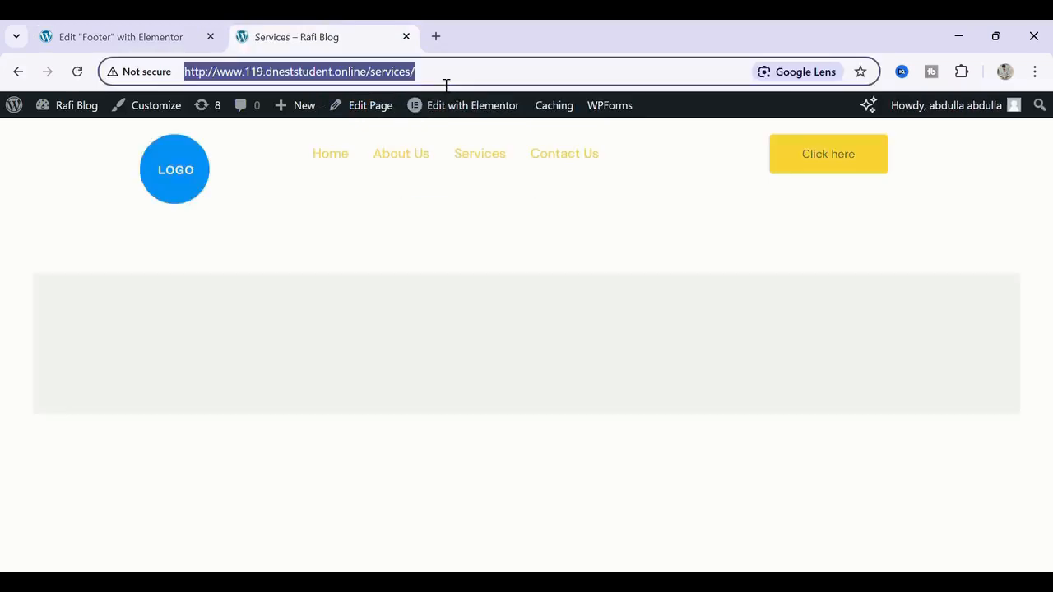
left_click(150, 23)
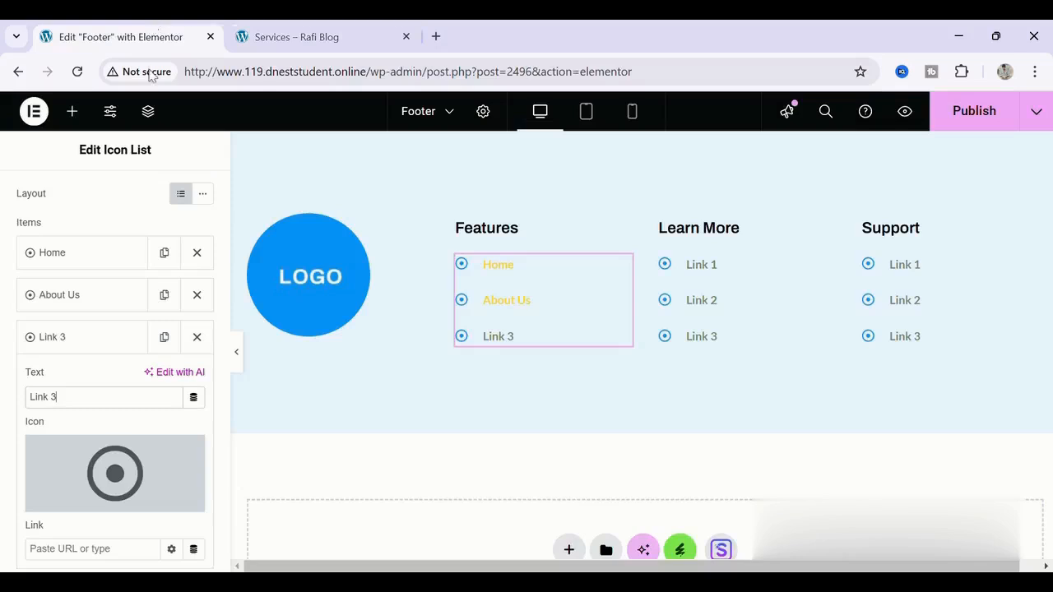
scroll(118, 384, "down", 1)
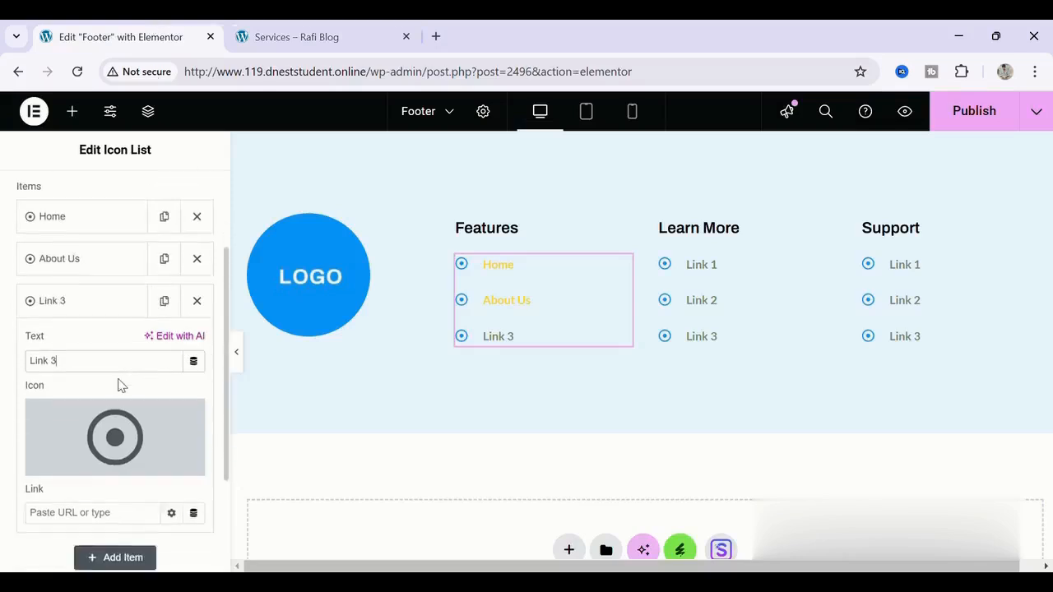
left_click(59, 500)
key("ctrl+v")
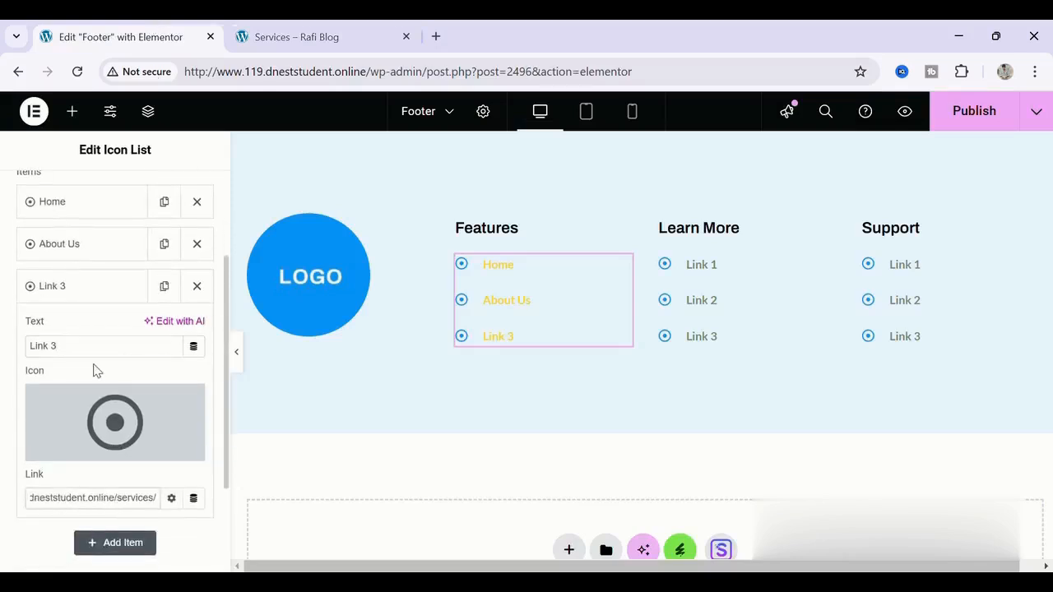
- Rename the third item in the Features list to Services
left_click(93, 352)
key("BackSpace")
key("BackSpace")
key("BackSpace")
key("BackSpace")
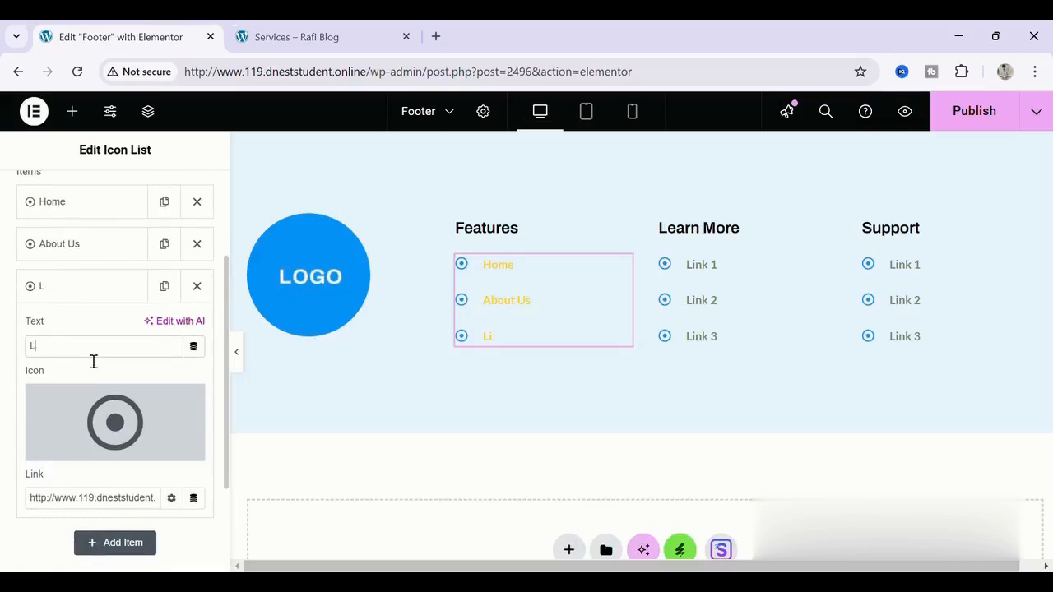
type("Services")
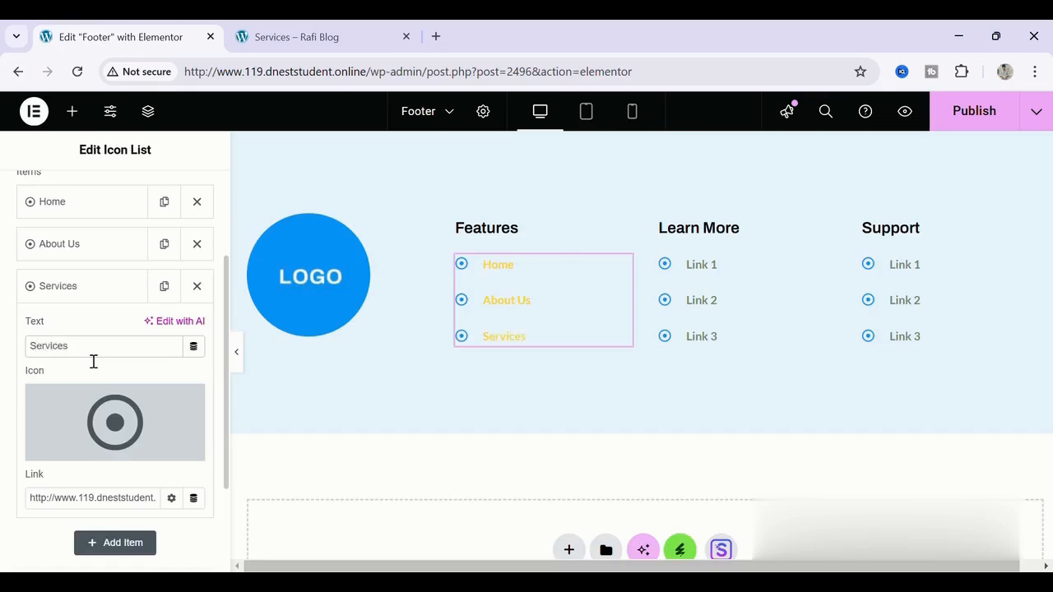
left_click(105, 289)
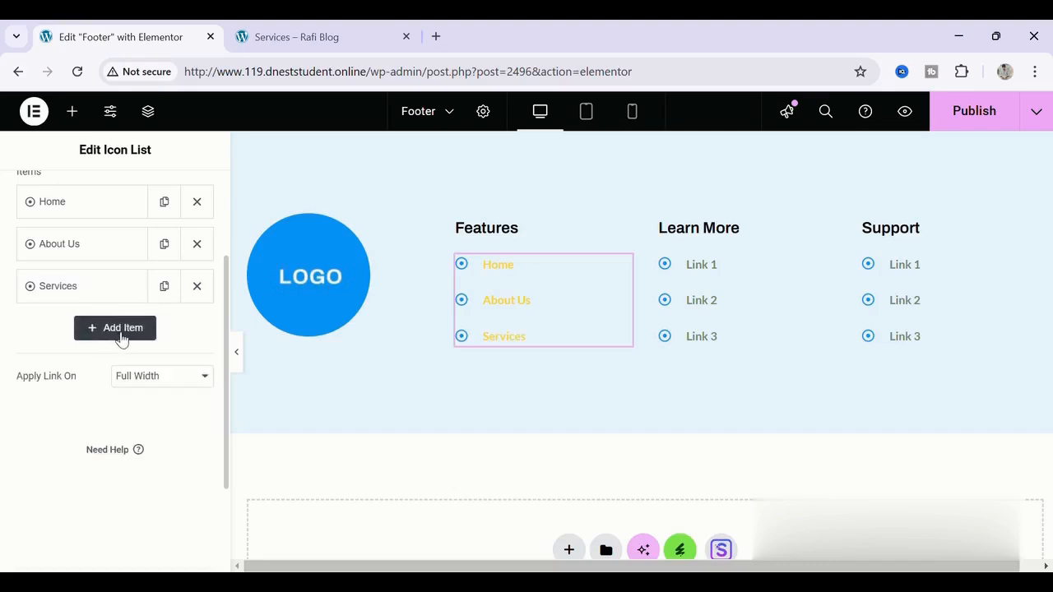
- Add a fourth item to the Features list and name it Contact Us
left_click(121, 333)
scroll(102, 365, "down", 1)
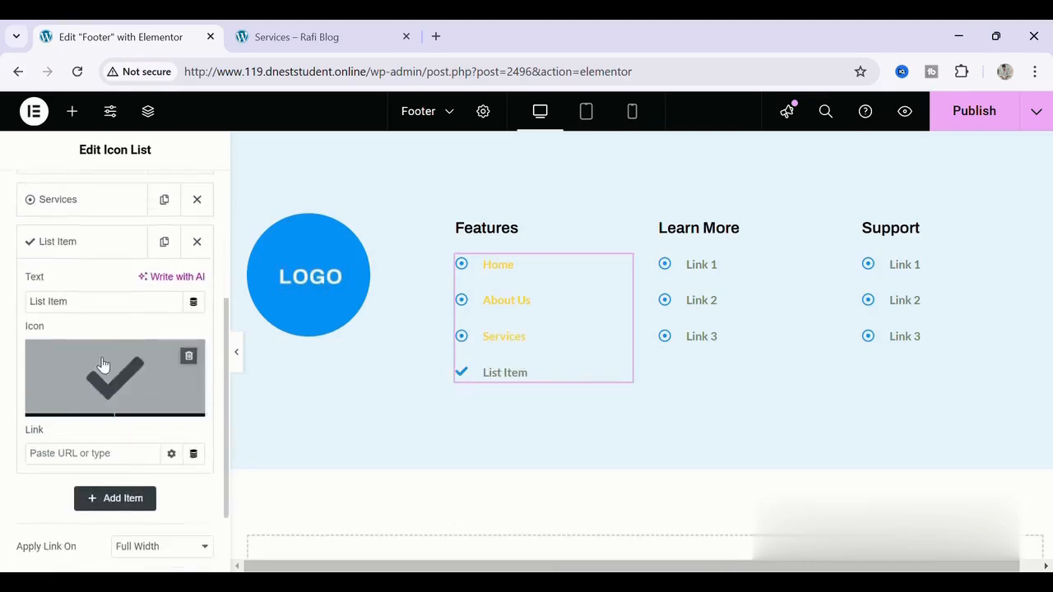
left_click(87, 292)
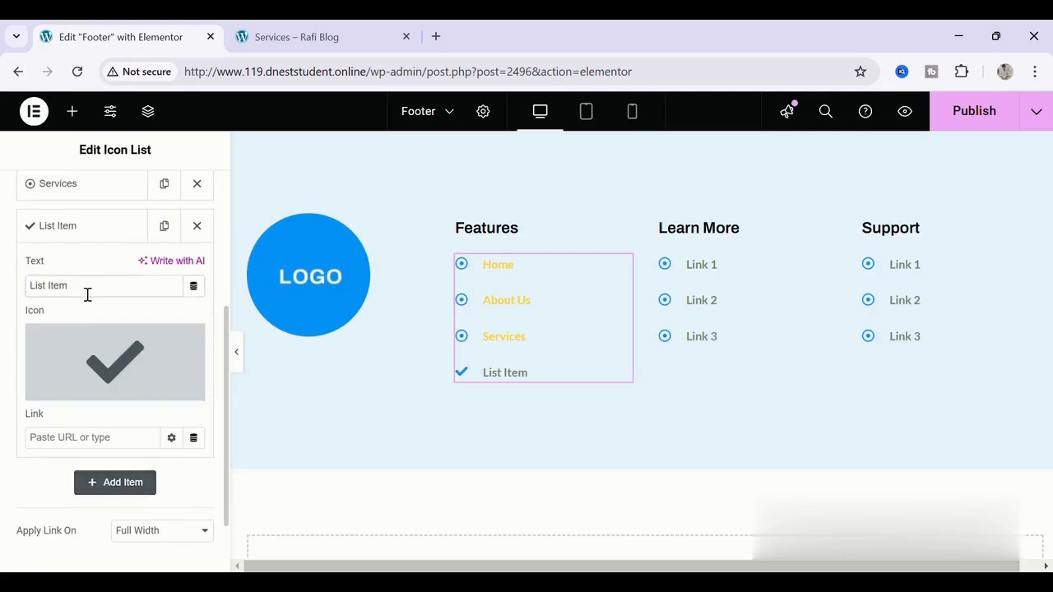
key("BackSpace")
key("BackSpace")
key("BackSpace")
key("BackSpace")
key("BackSpace")
key("BackSpace")
key("BackSpace")
key("BackSpace")
key("BackSpace")
type("Conta")
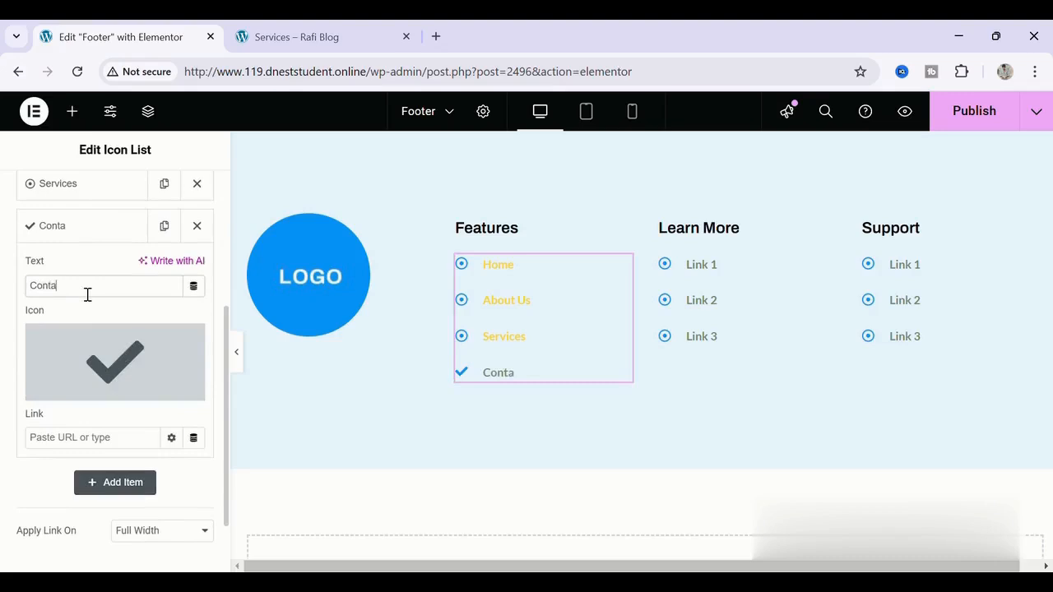
type("ct Us")
- Copy the Contact Us page address, ending in /contact-us/, into the link of the Contact Us item
left_click(296, 26)
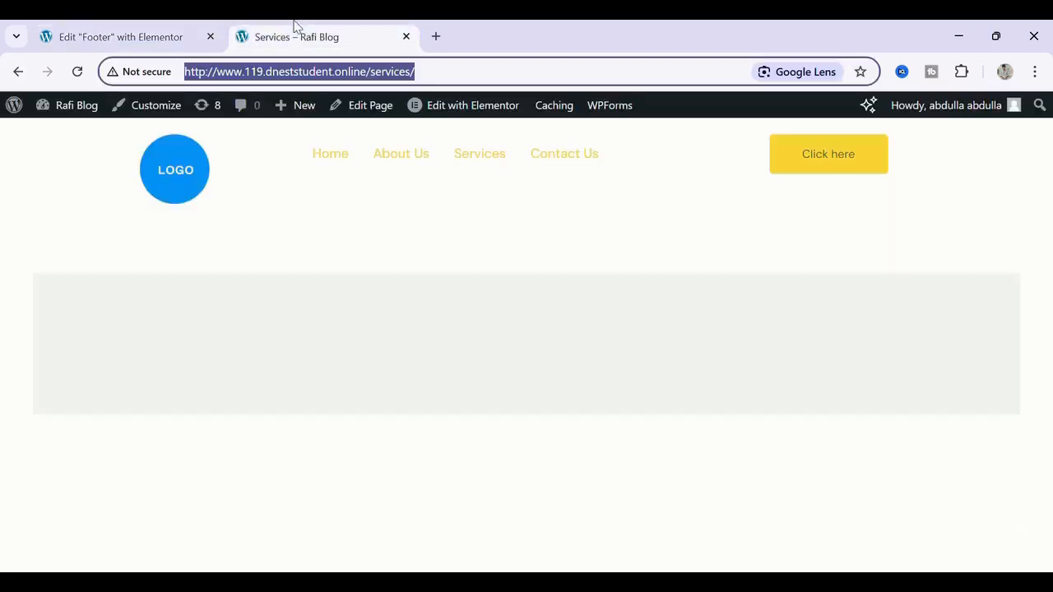
left_click(548, 158)
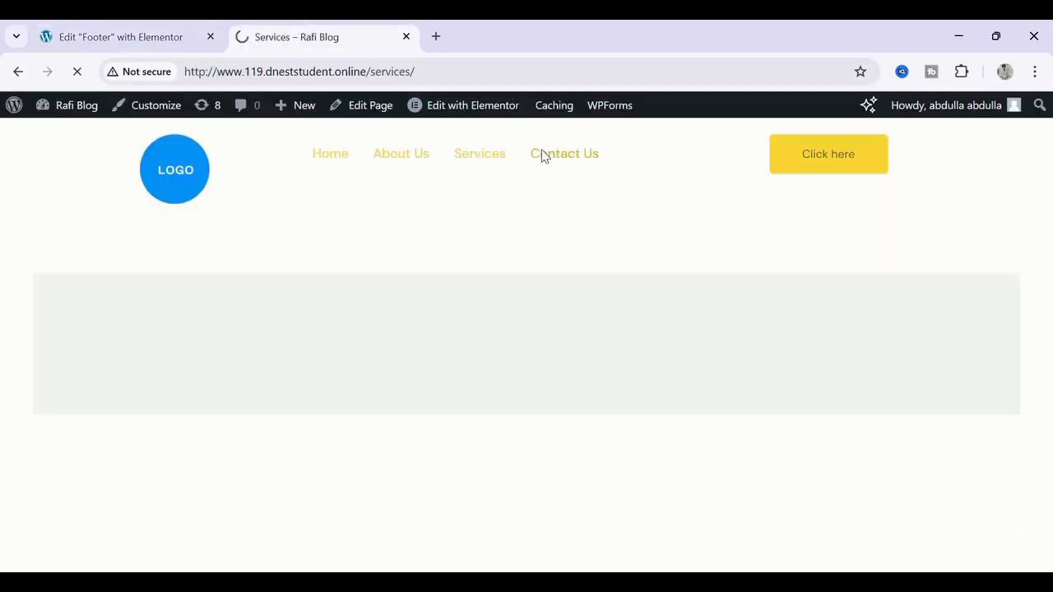
left_click(461, 79)
key("ctrl+c")
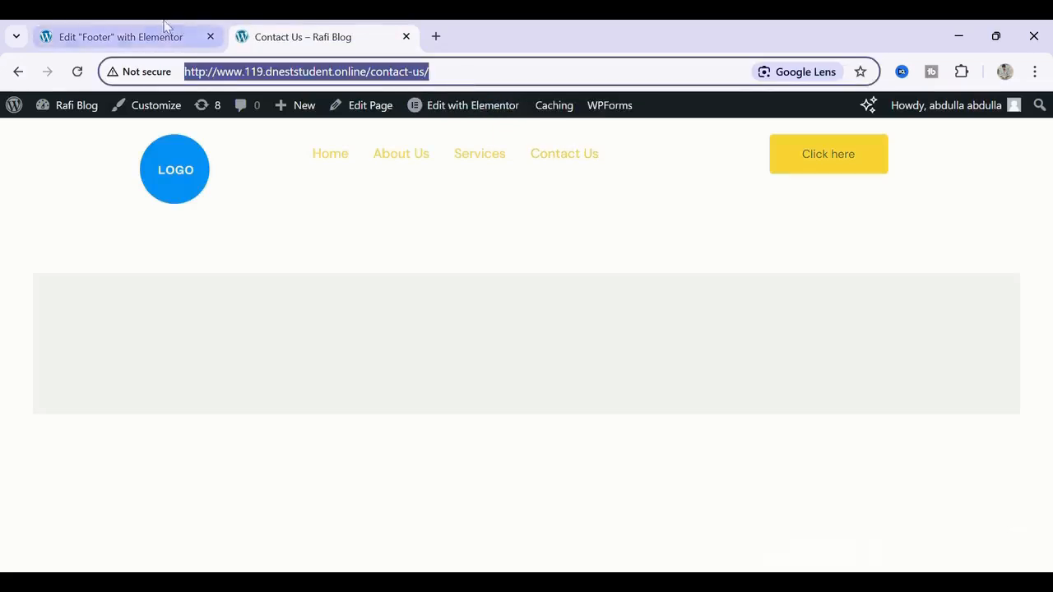
left_click(140, 36)
scroll(116, 290, "down", 1)
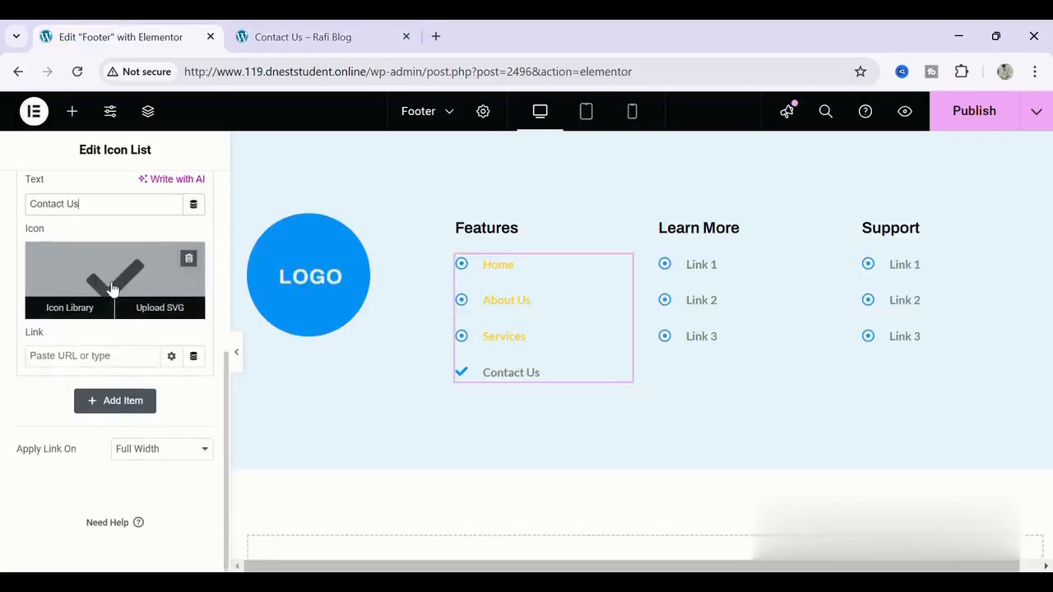
left_click(88, 359)
key("ctrl+v")
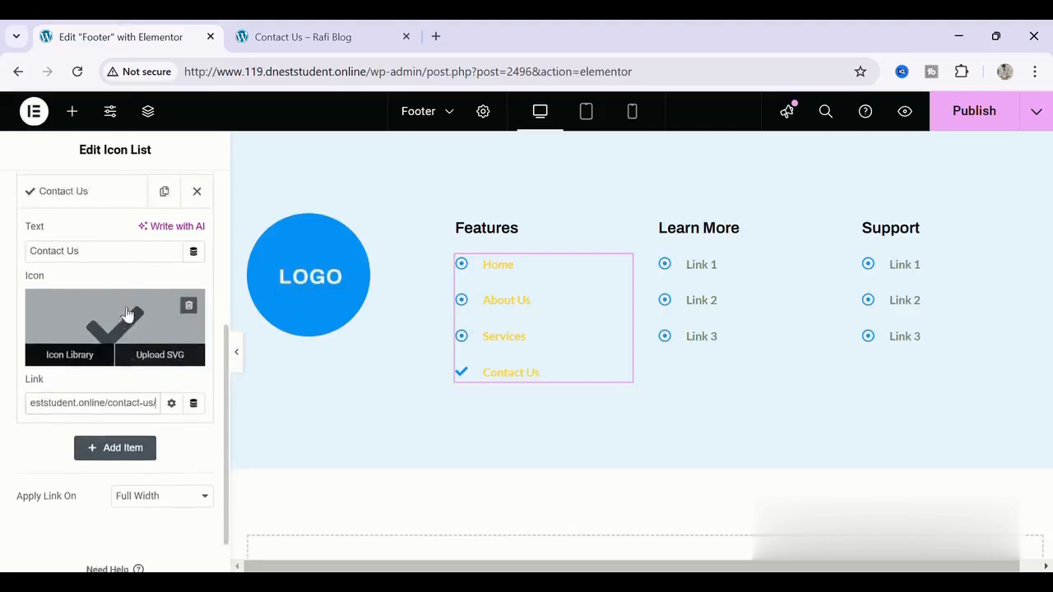
scroll(115, 296, "up", 1)
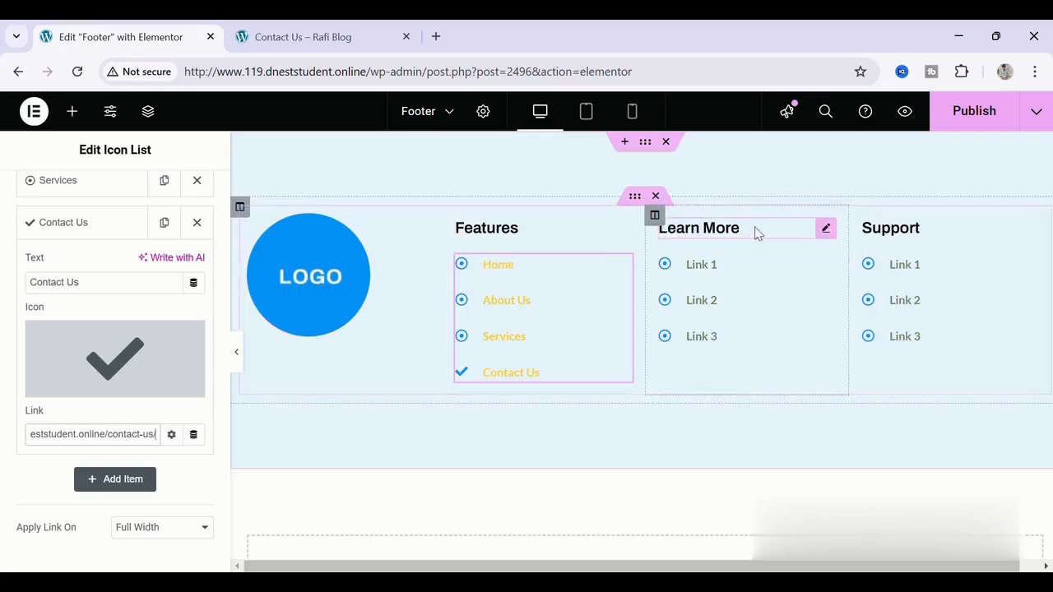
- Delete the Learn More heading and the icon list of three links below it from the footer column
left_click(826, 230)
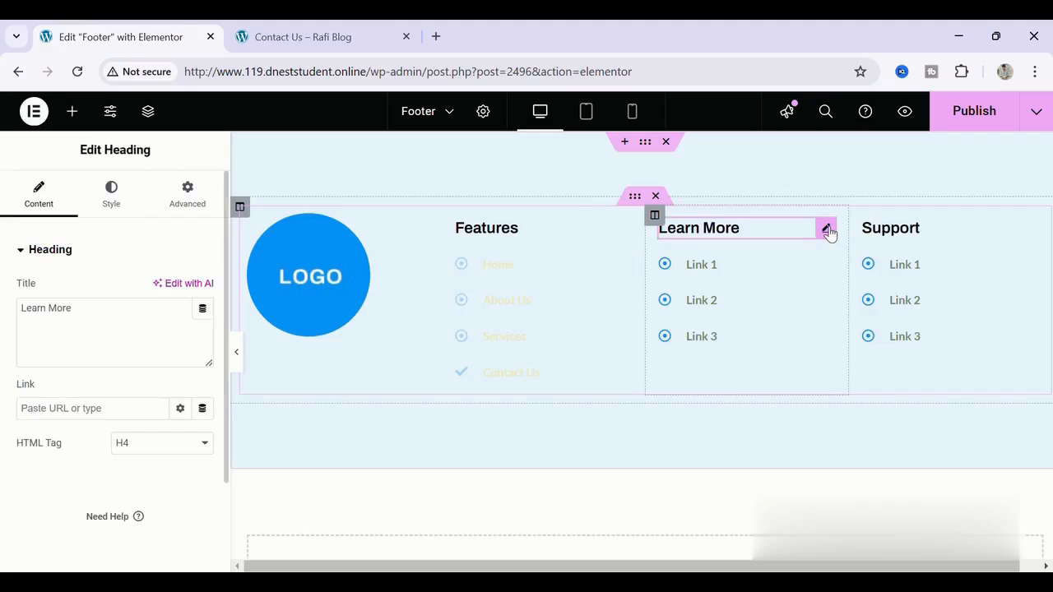
key("Delete")
key("Delete")
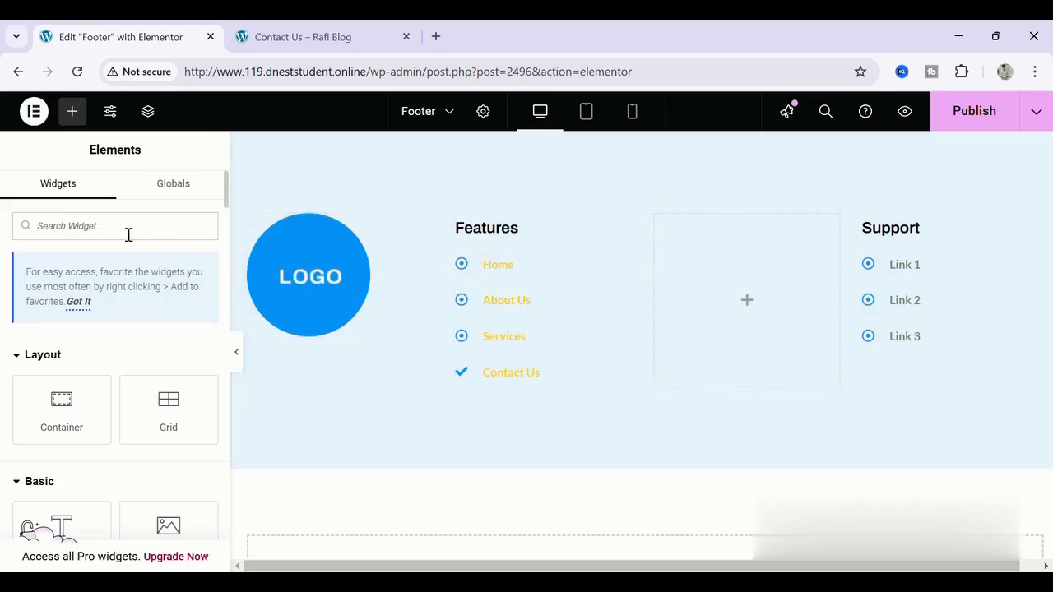
- Add a Google Maps widget to the empty column between the Features and Support columns
type("map")
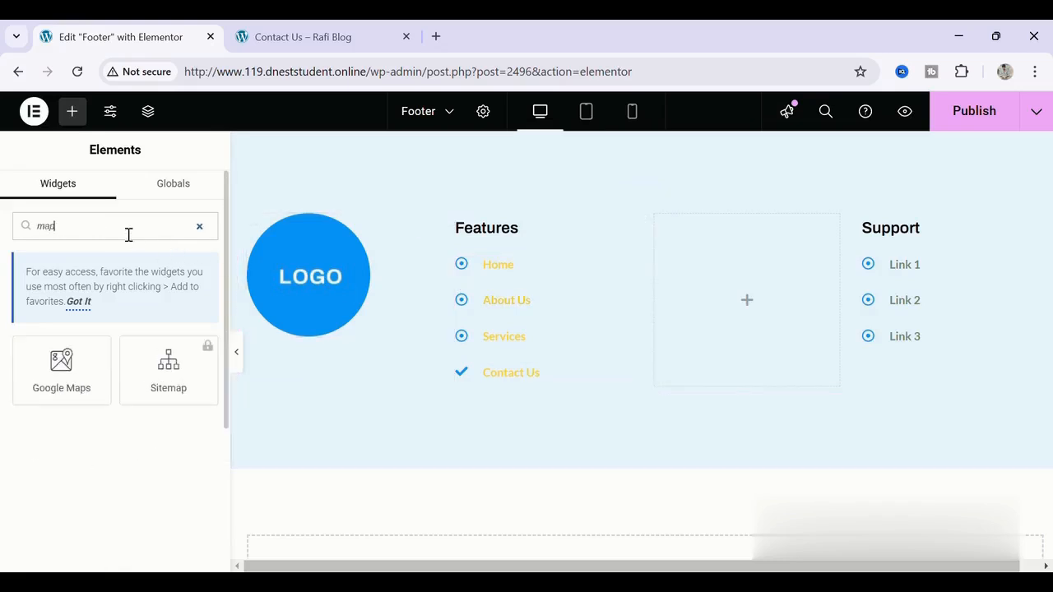
left_click_drag(59, 365, 788, 301)
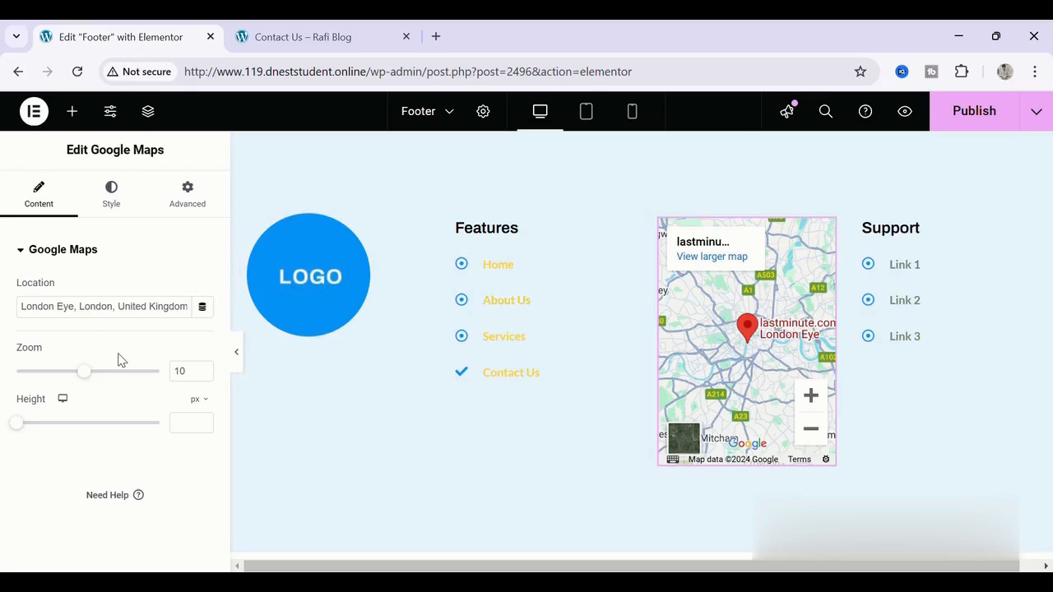
left_click(76, 309)
key("ctrl+a")
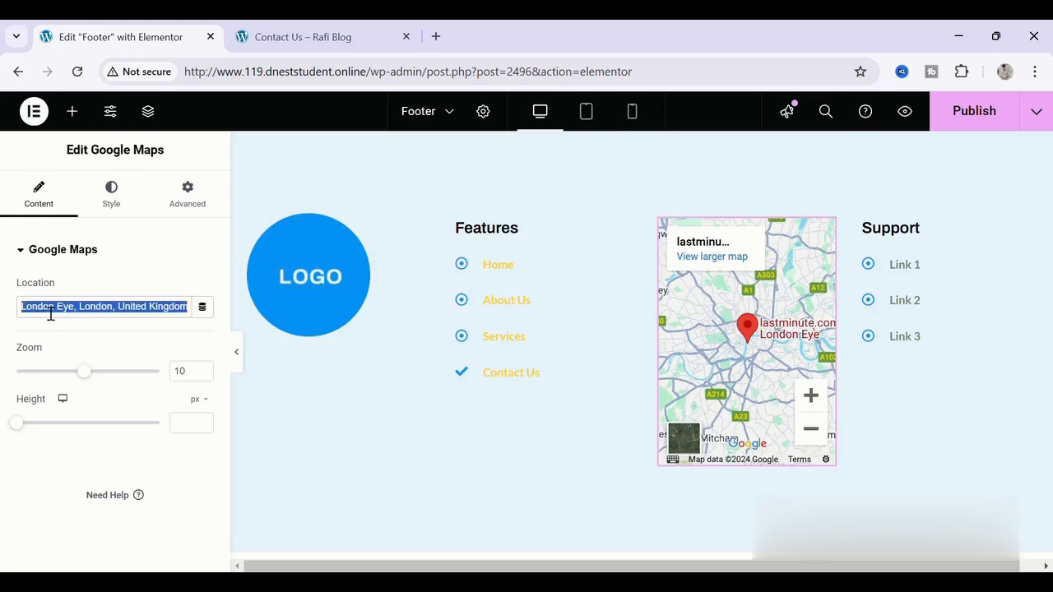
left_click(81, 312)
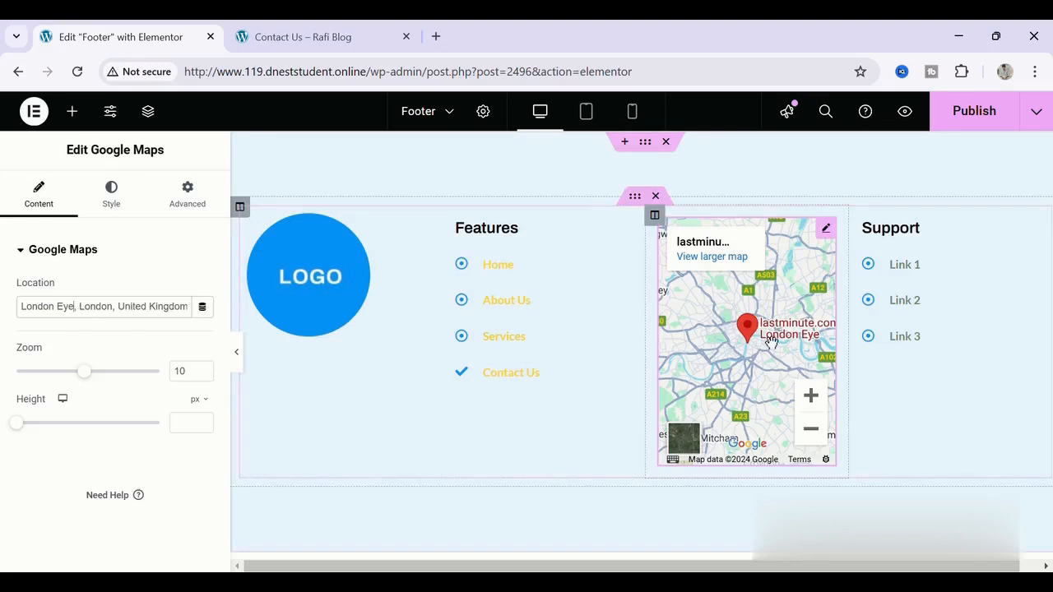
- Delete the Support column with its three placeholder links from the footer
right_click(865, 219)
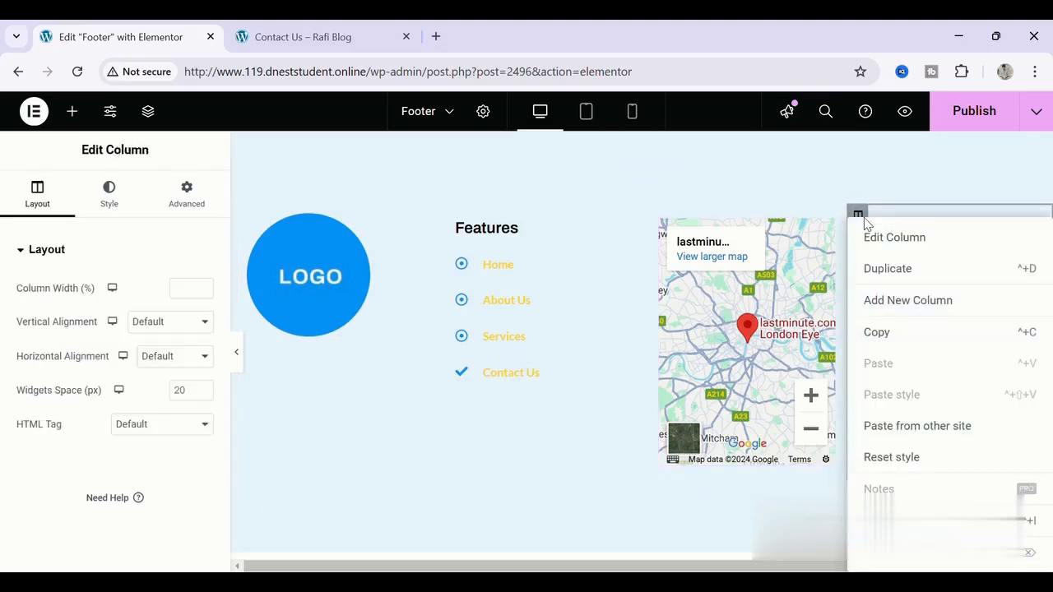
left_click(887, 553)
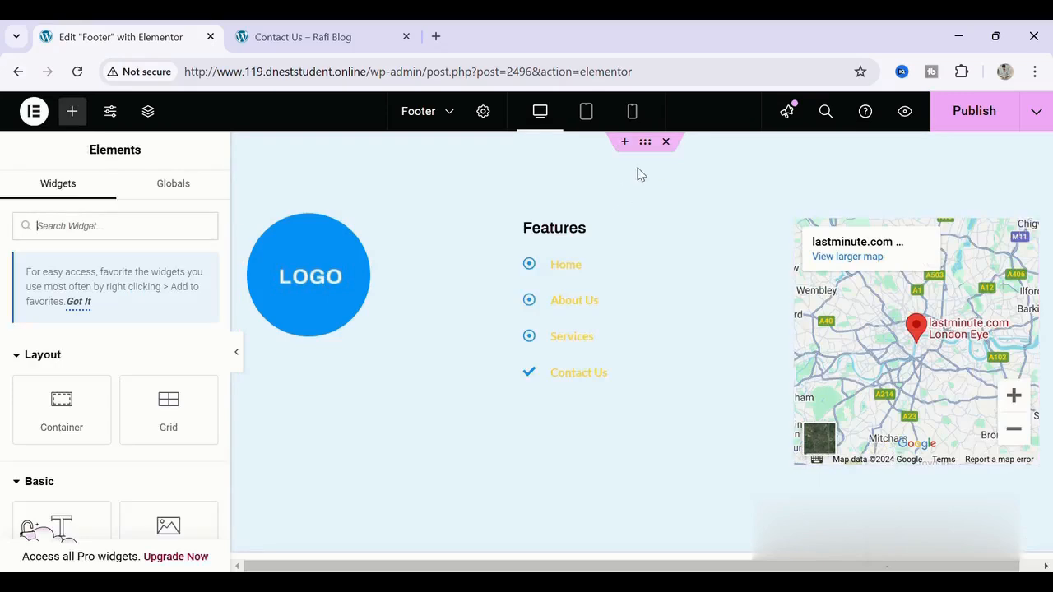
- Give the footer section a classic background in light blue, #DEF0FE
left_click(646, 143)
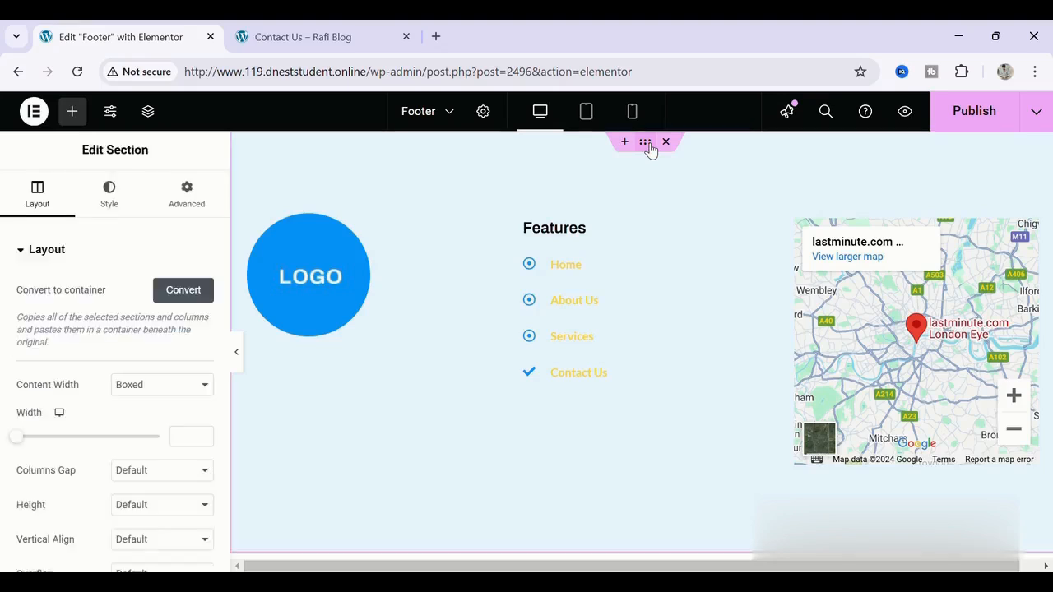
left_click(135, 206)
left_click(137, 327)
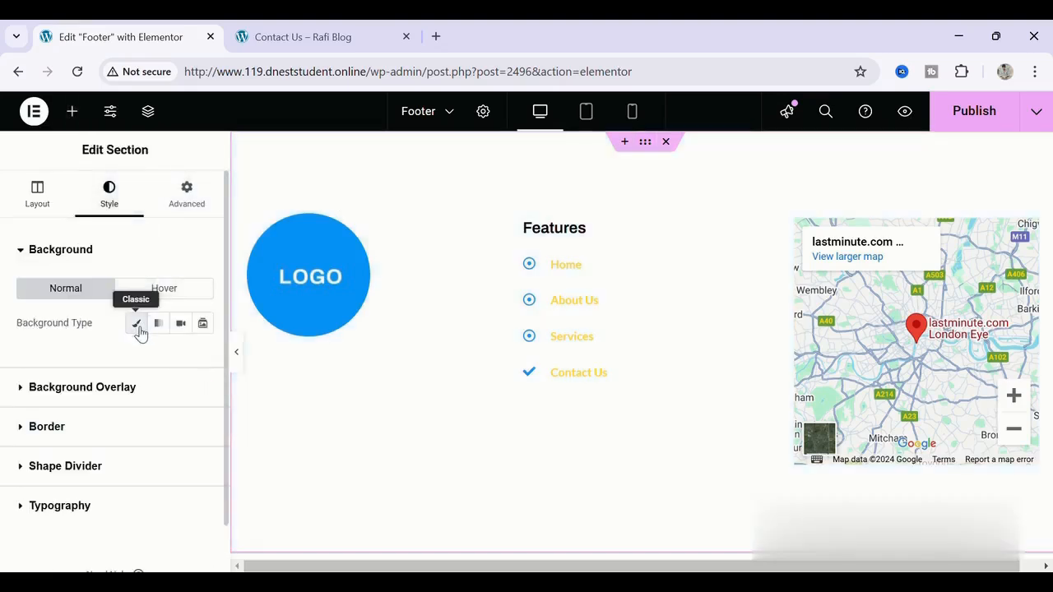
left_click(140, 329)
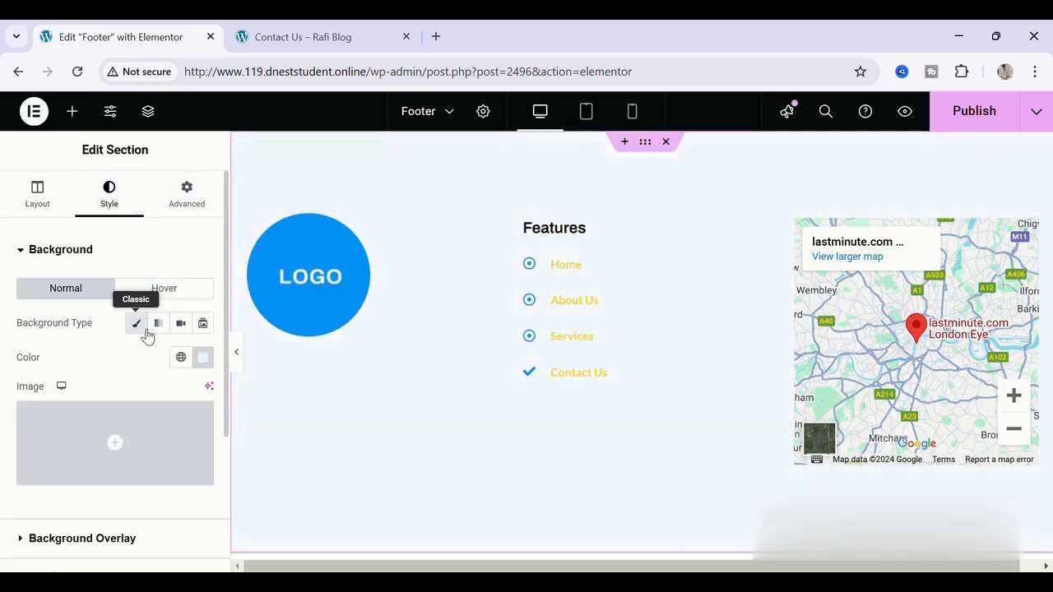
left_click(203, 358)
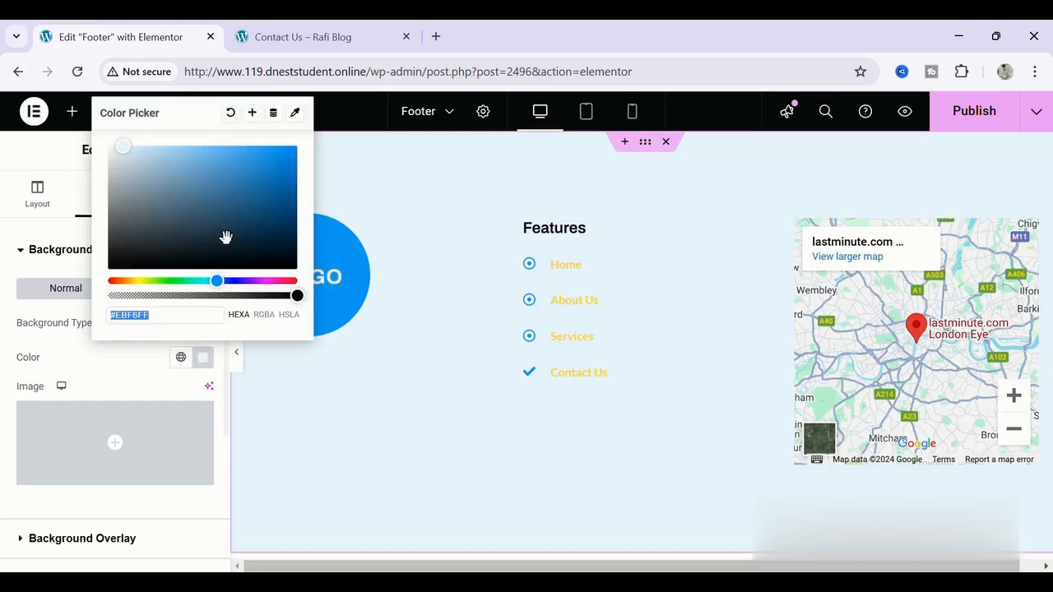
left_click_drag(133, 153, 154, 148)
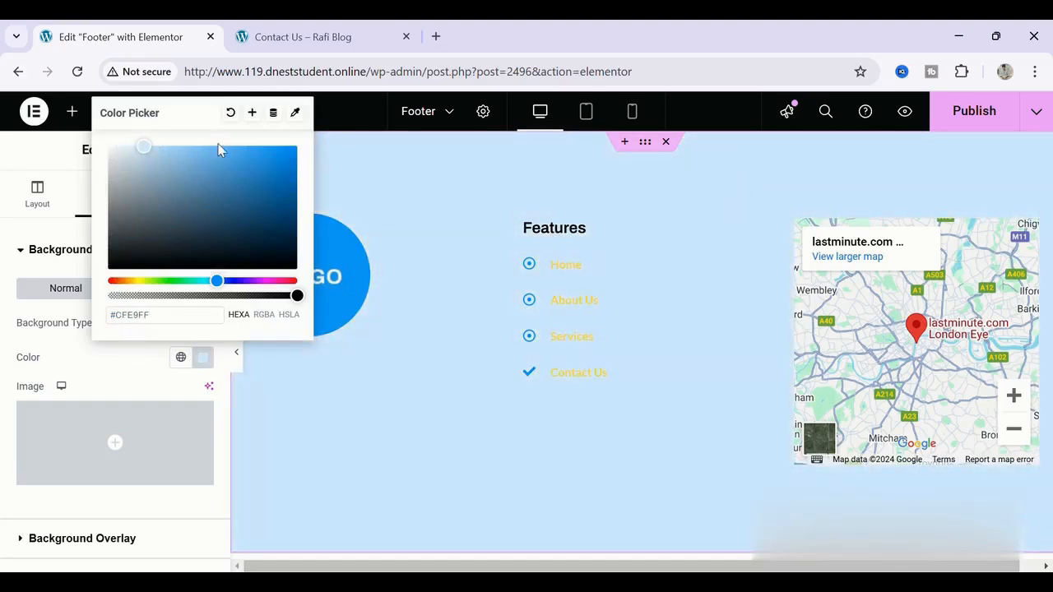
left_click(230, 113)
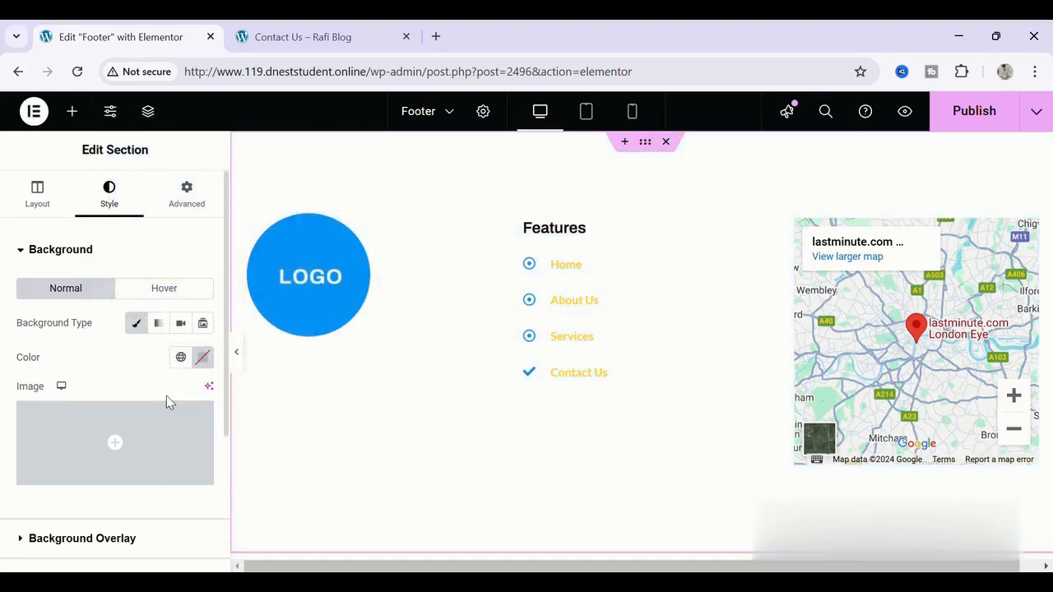
left_click(203, 358)
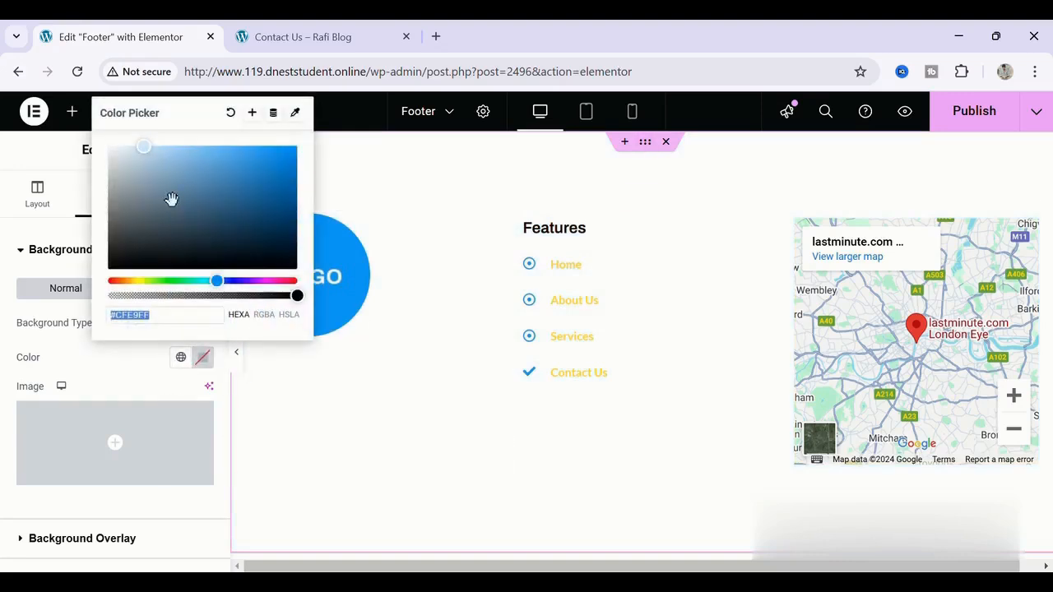
left_click(153, 155)
left_click_drag(157, 161, 131, 146)
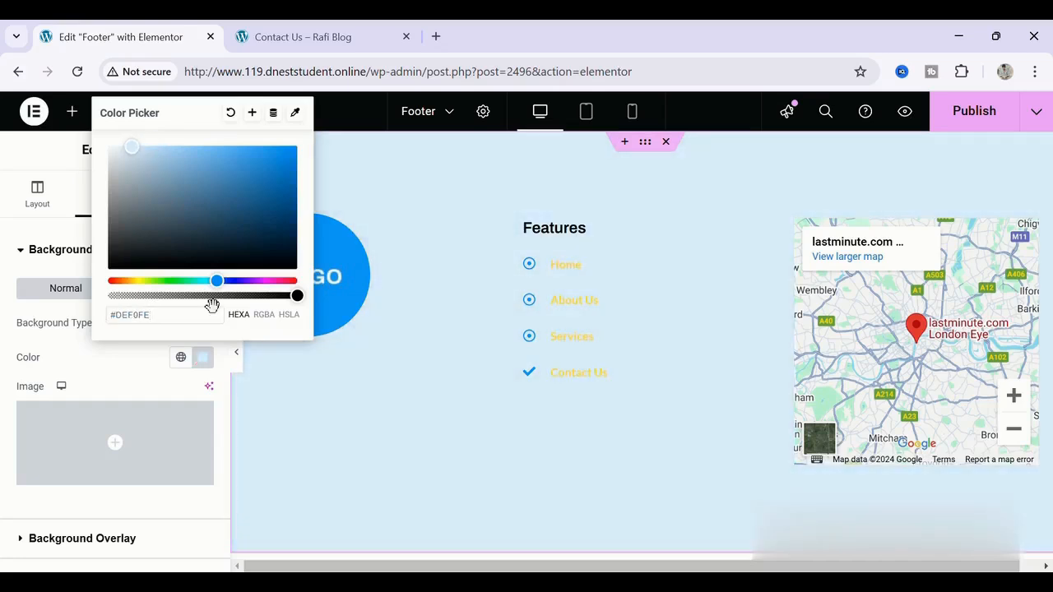
left_click(209, 359)
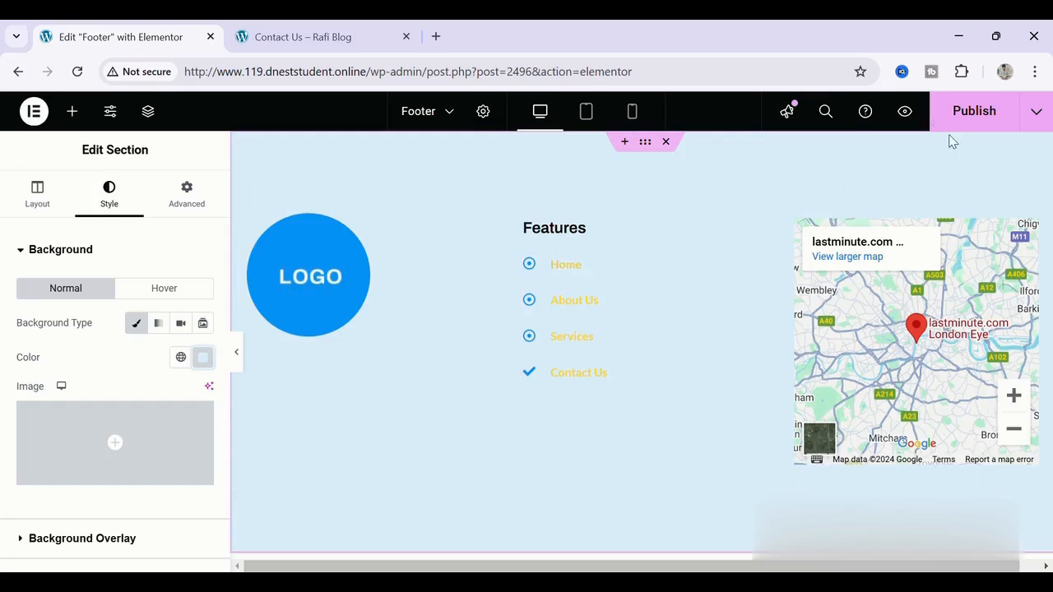
- Publish the footer and reload the live Contact Us page to examine the footer there
left_click(975, 124)
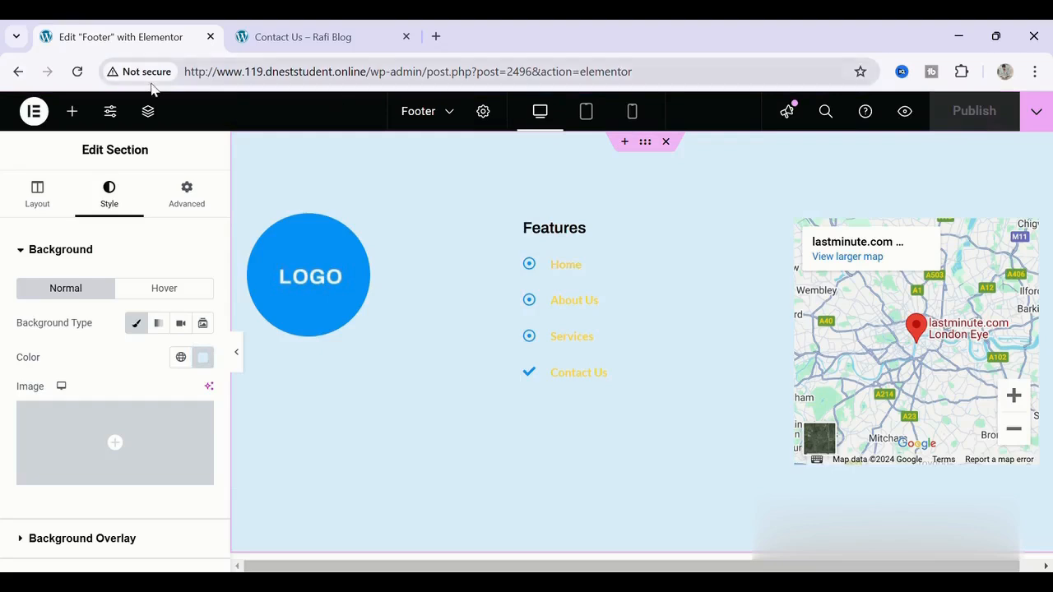
left_click(303, 33)
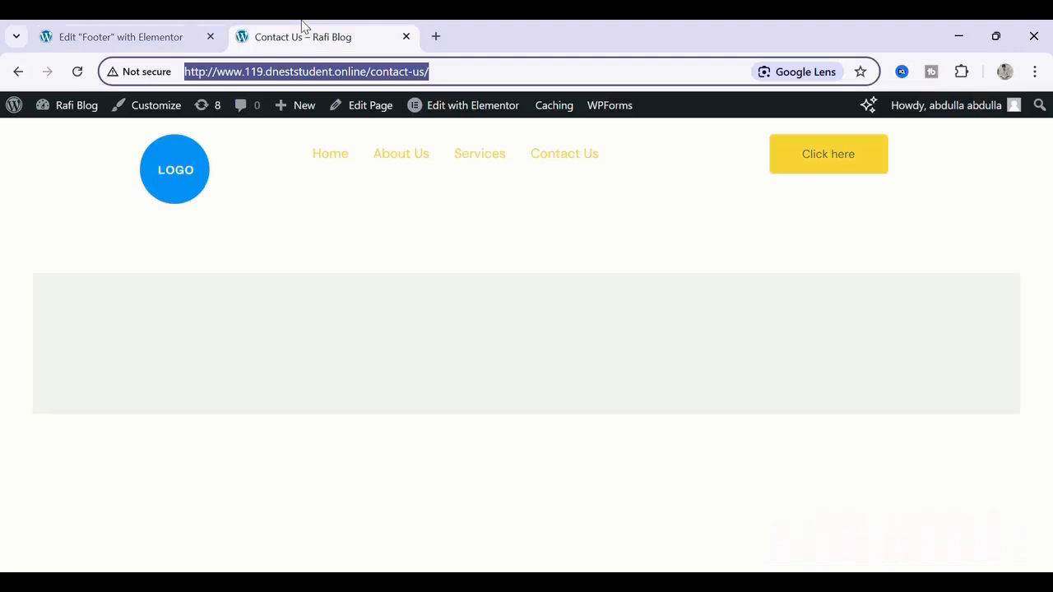
left_click(300, 212)
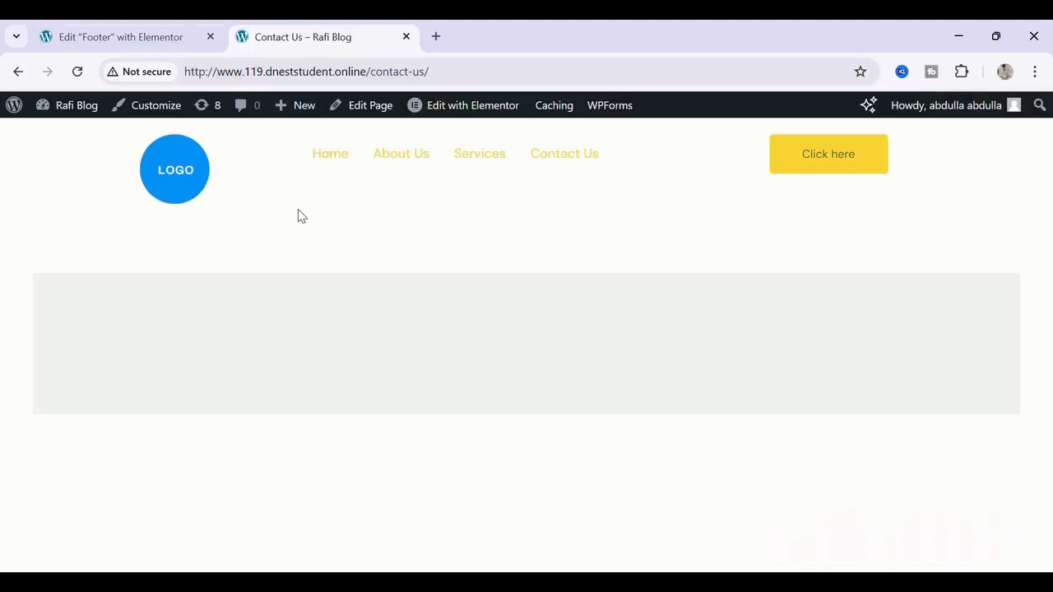
left_click(81, 77)
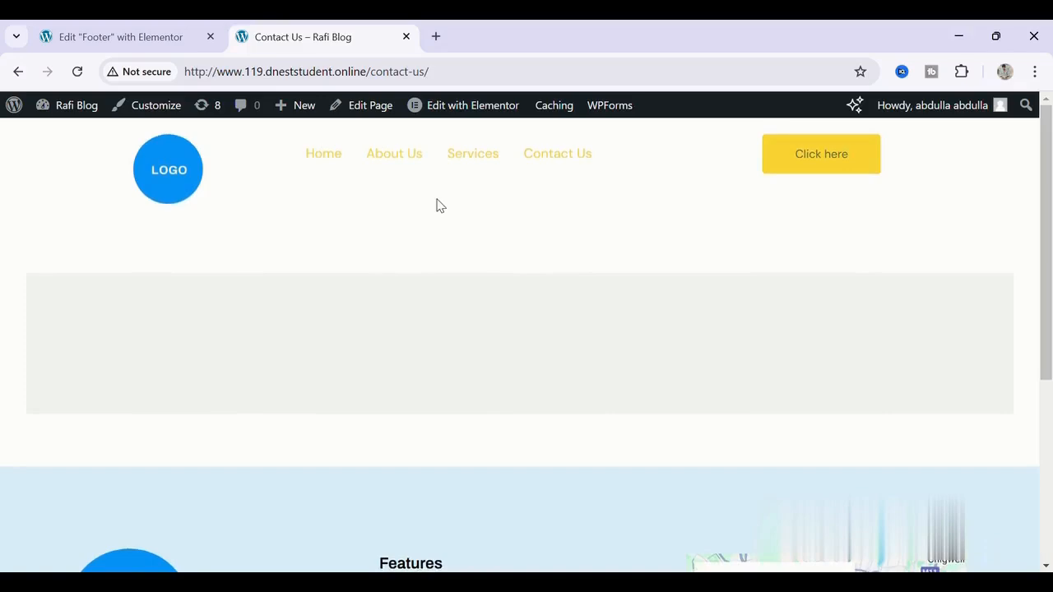
scroll(437, 205, "down", 3)
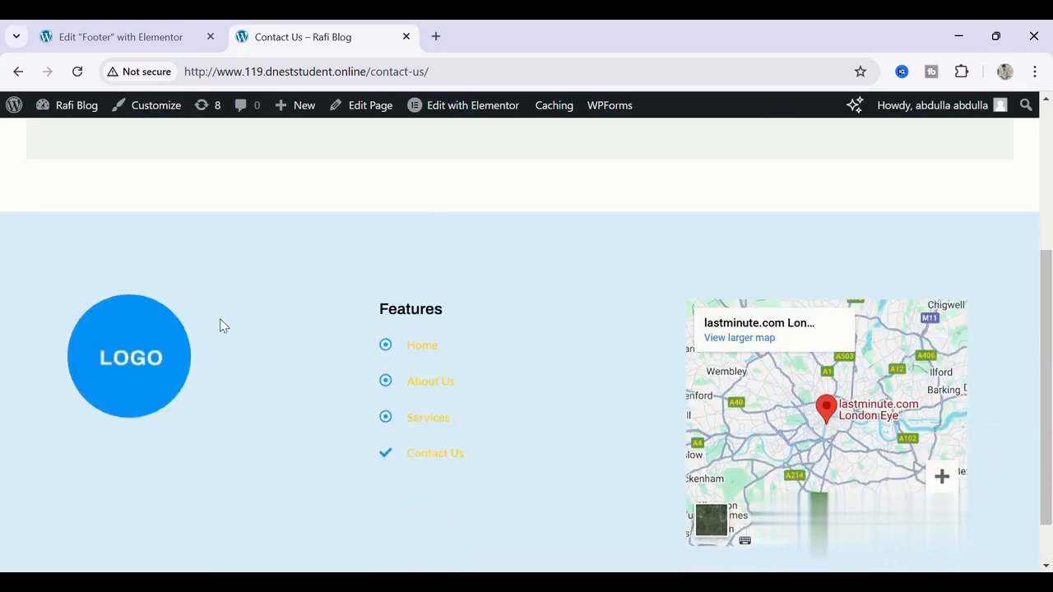
scroll(518, 359, "down", 1)
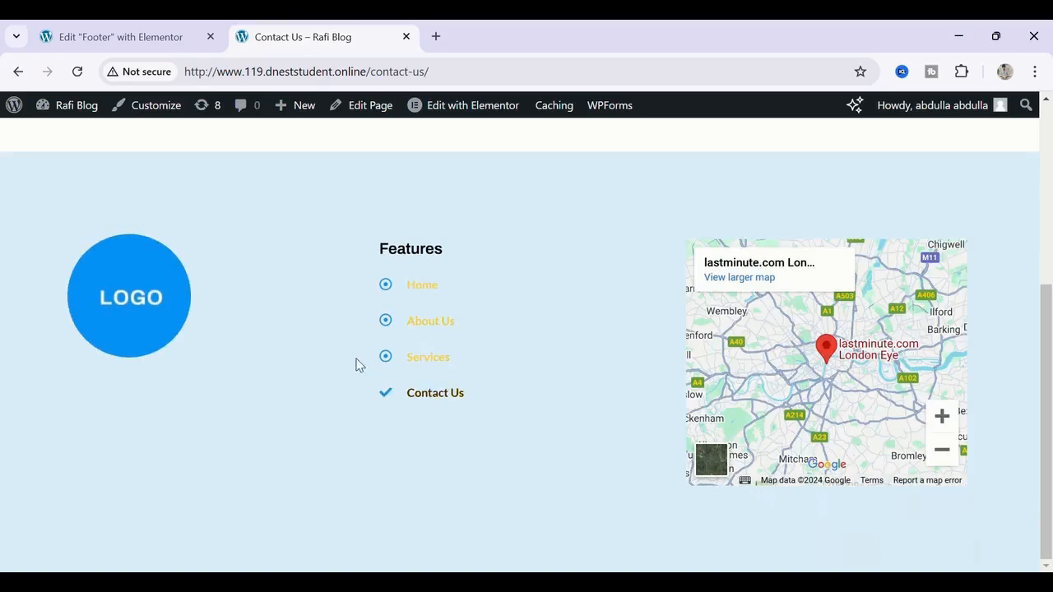
scroll(357, 365, "up", 1)
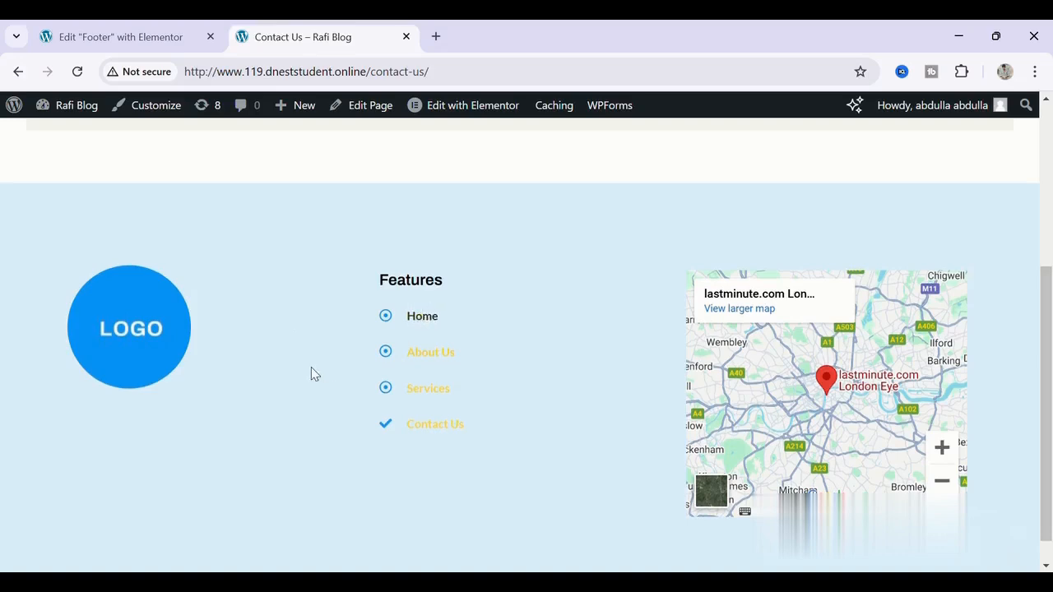
scroll(311, 372, "up", 1)
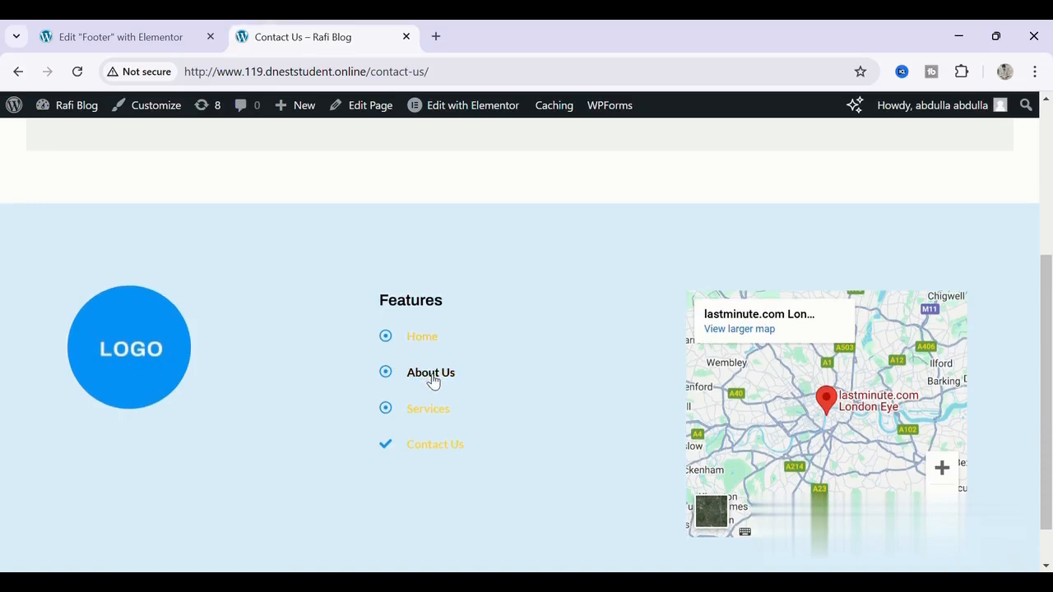
- Check the footer across the site by following its About Us and Services links and the header's Home link
left_click(431, 374)
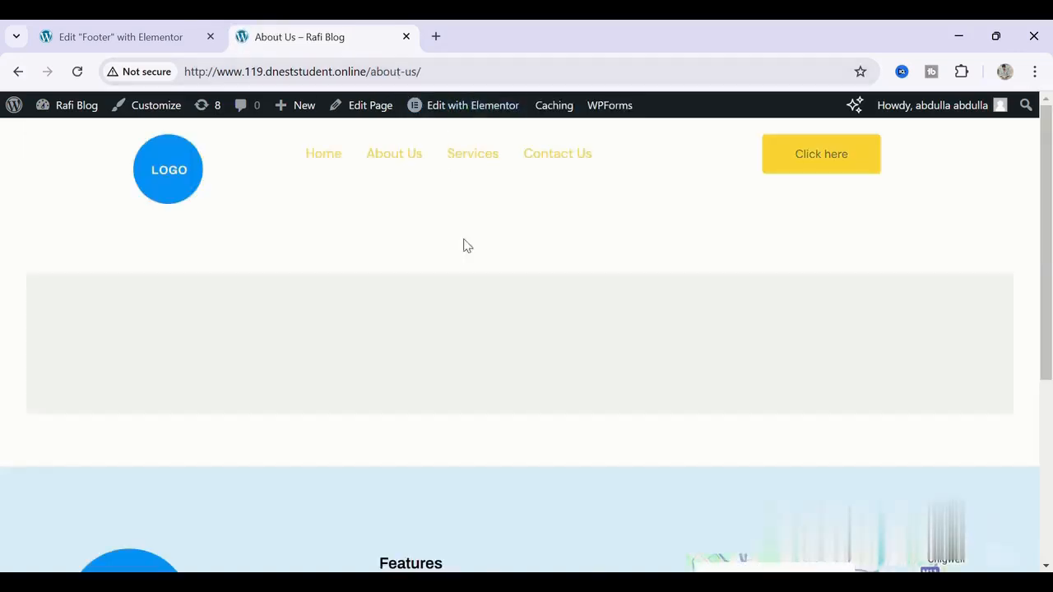
scroll(469, 247, "down", 2)
scroll(436, 377, "down", 1)
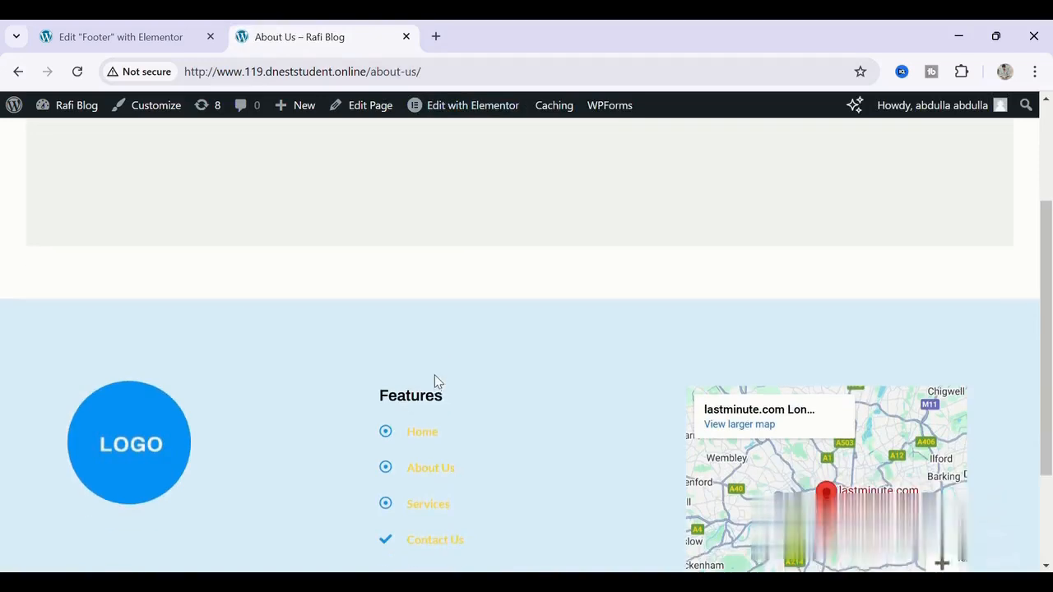
left_click(423, 503)
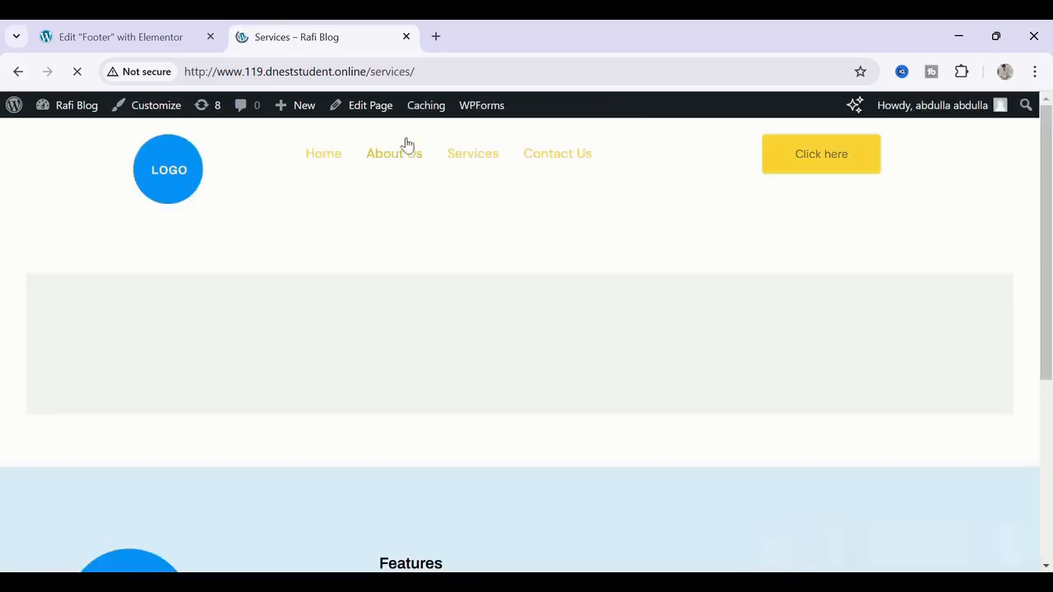
scroll(390, 264, "down", 1)
scroll(390, 265, "up", 1)
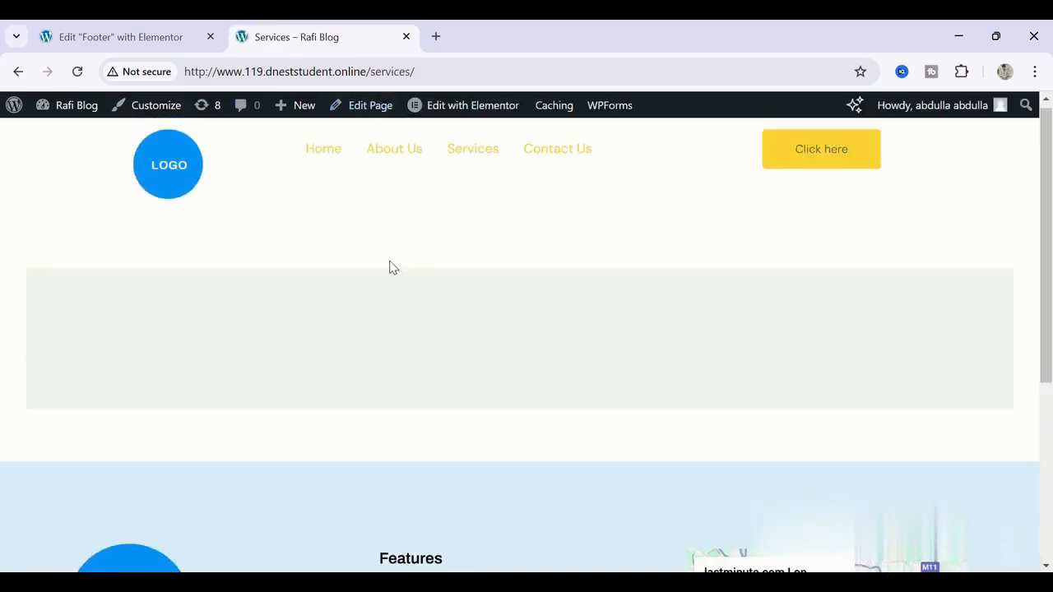
left_click(320, 159)
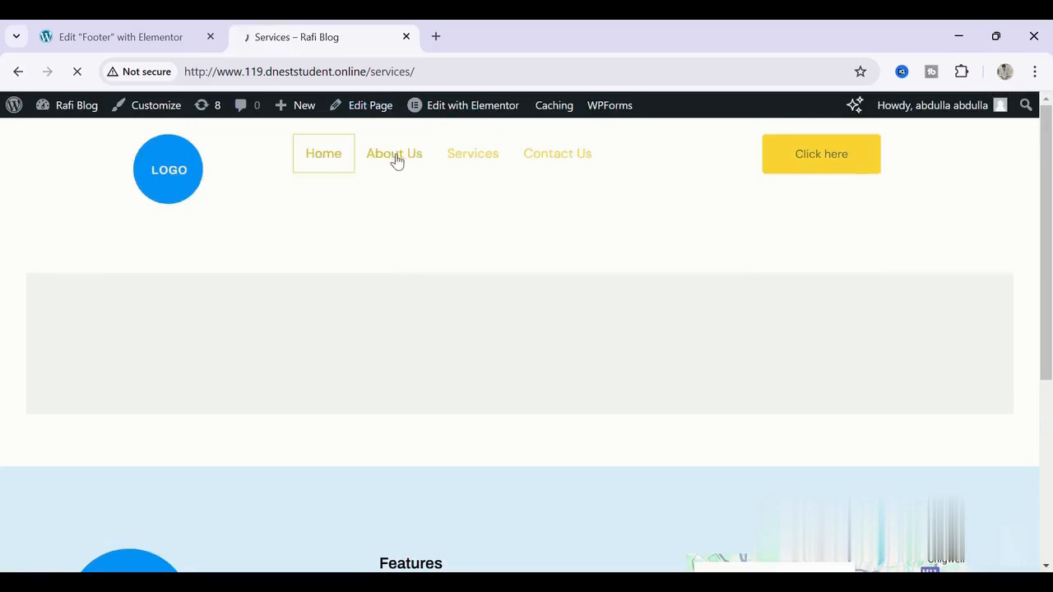
left_click(314, 160)
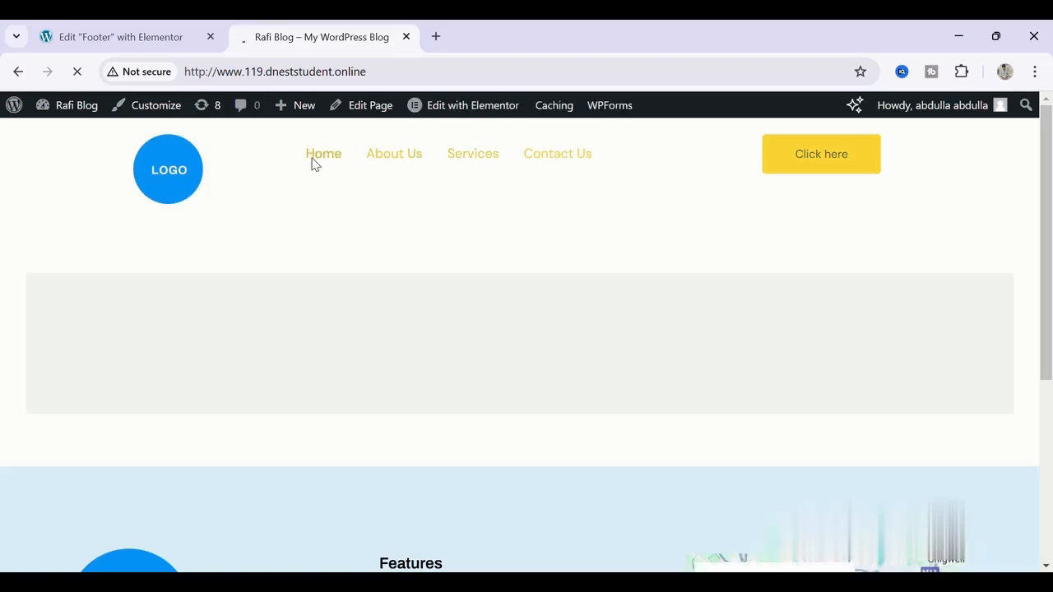